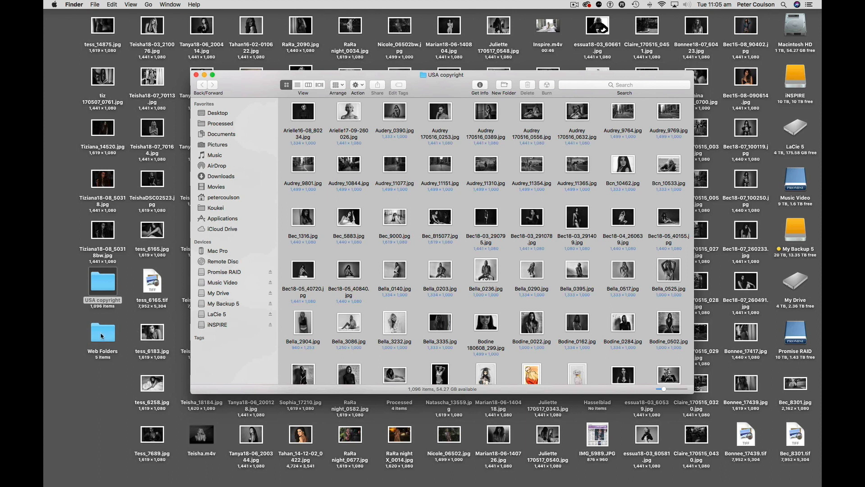
Create a new folder named "Test" on the desktop
{"action": "right_click", "coordinate": [88, 397]}
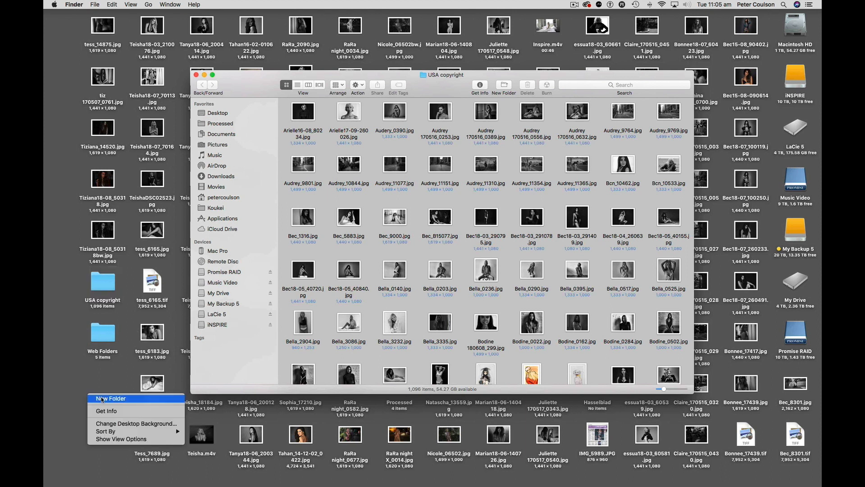
{"action": "left_click", "coordinate": [104, 399]}
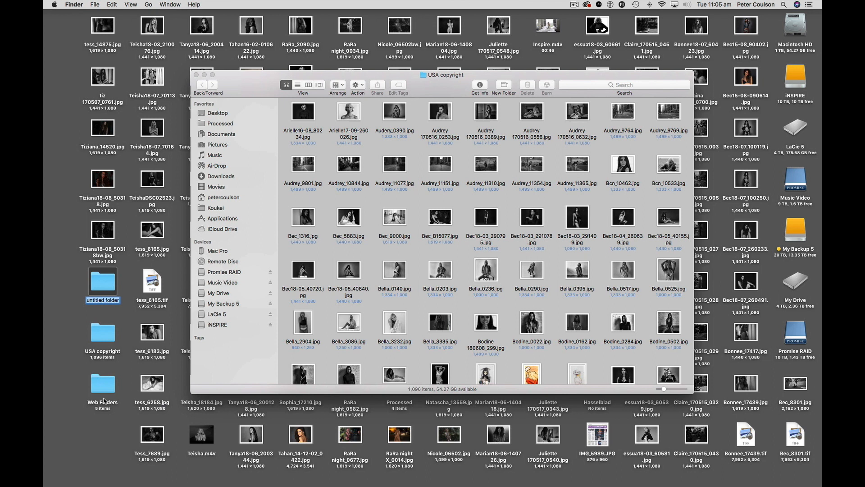
{"action": "type", "text": "Test"}
{"action": "key", "text": "Return"}
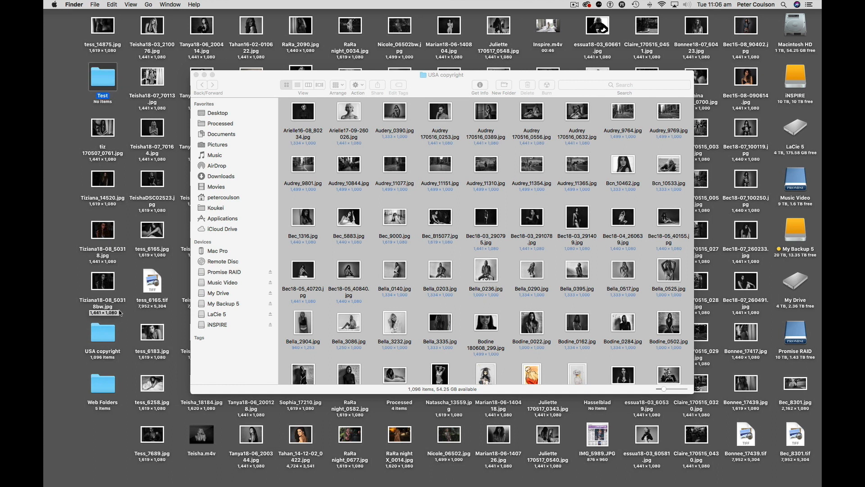
Open the Test folder and create a subfolder named "JEPG hi" inside it
{"action": "double_click", "coordinate": [116, 77]}
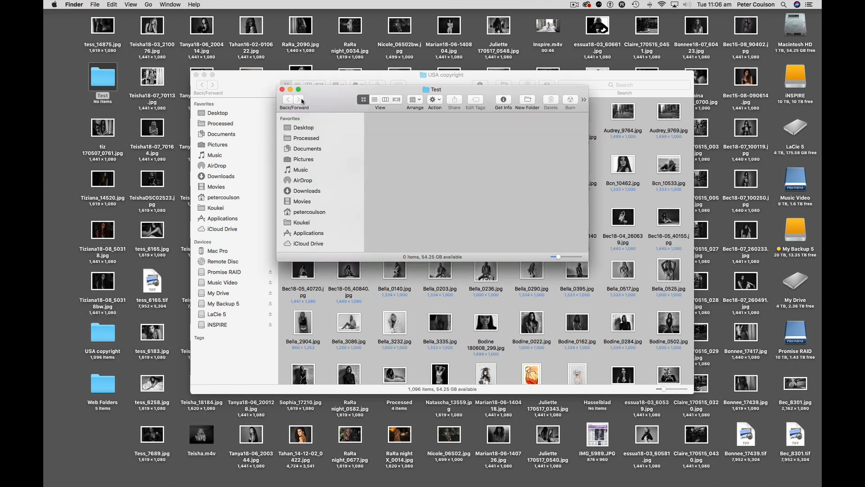
{"action": "right_click", "coordinate": [384, 129]}
{"action": "left_click", "coordinate": [407, 134]}
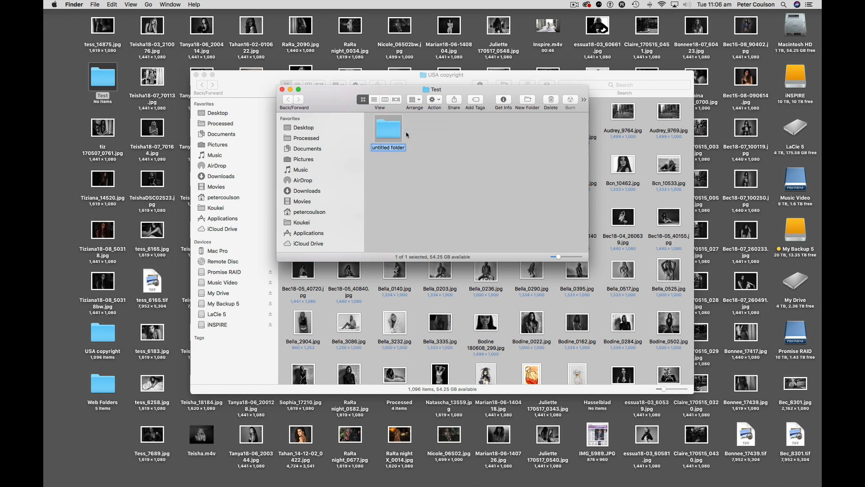
{"action": "type", "text": "JE"}
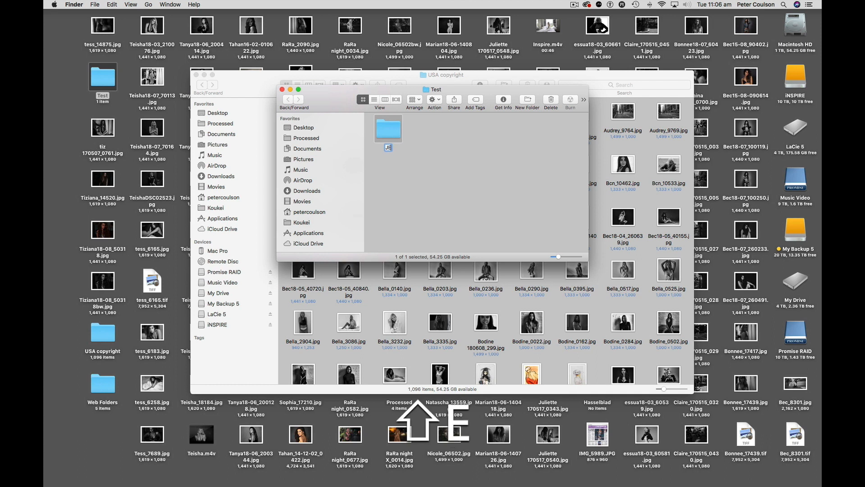
{"action": "type", "text": "PG hifh"}
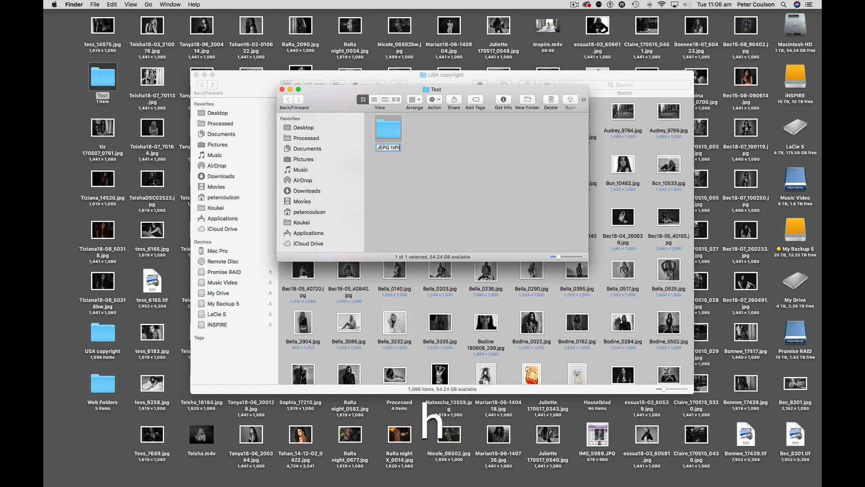
{"action": "key", "text": "BackSpace"}
{"action": "key", "text": "BackSpace"}
{"action": "left_click", "coordinate": [417, 151]}
Create another subfolder named "internet" inside the Test folder
{"action": "right_click", "coordinate": [425, 163]}
{"action": "left_click", "coordinate": [457, 167]}
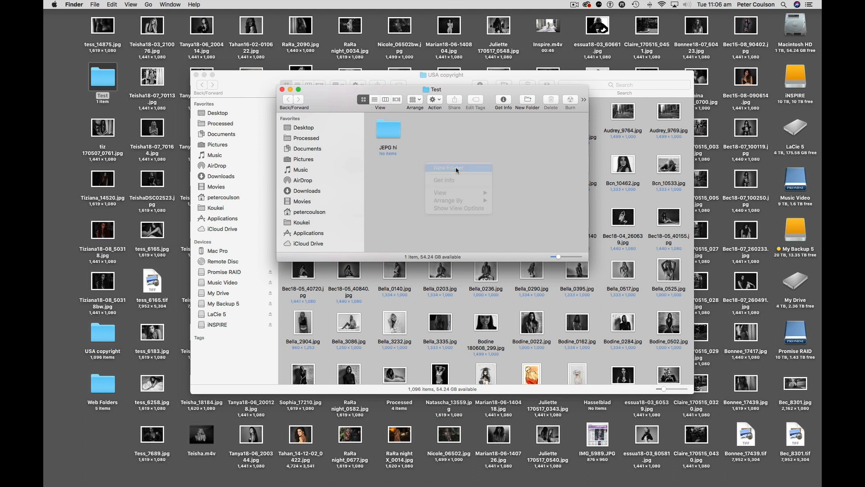
{"action": "type", "text": "i"}
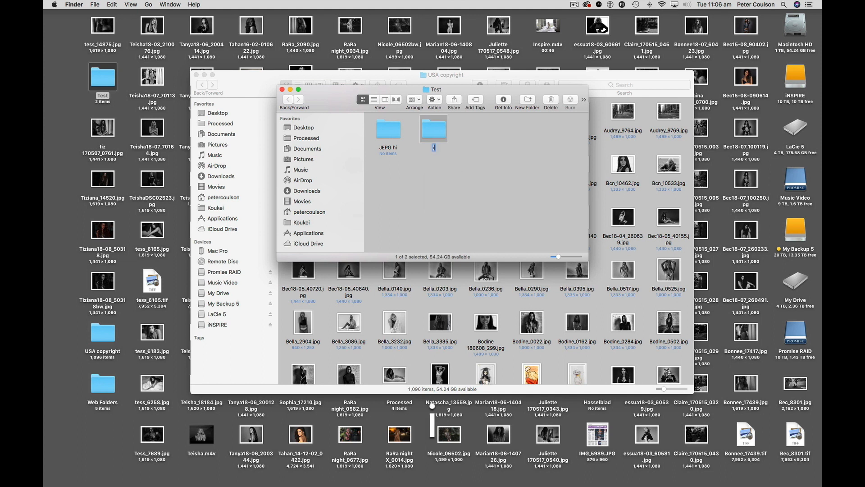
{"action": "type", "text": "nter"}
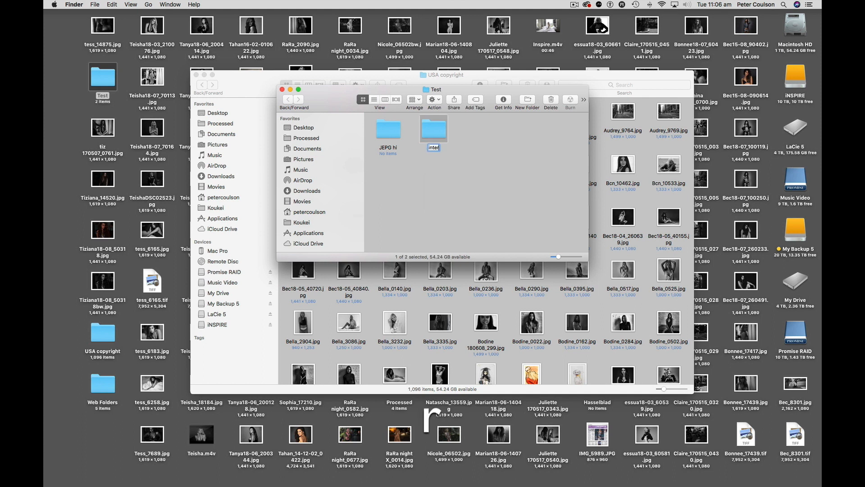
{"action": "type", "text": "net"}
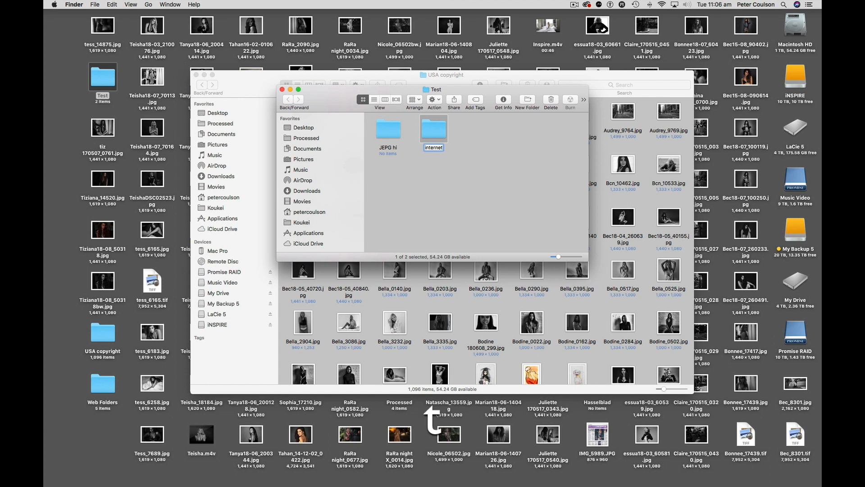
{"action": "key", "text": "Return"}
Add a subfolder named "my web" to the Test folder
{"action": "right_click", "coordinate": [496, 128]}
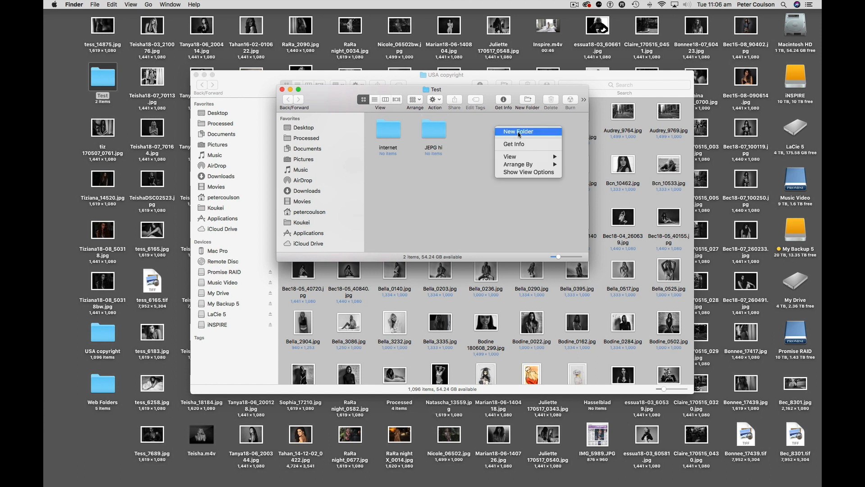
{"action": "left_click", "coordinate": [519, 132]}
{"action": "type", "text": "m"}
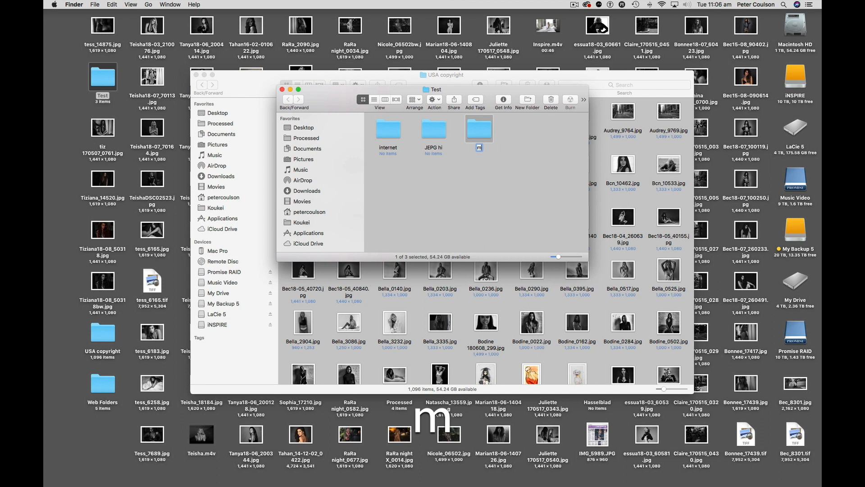
{"action": "type", "text": "y web"}
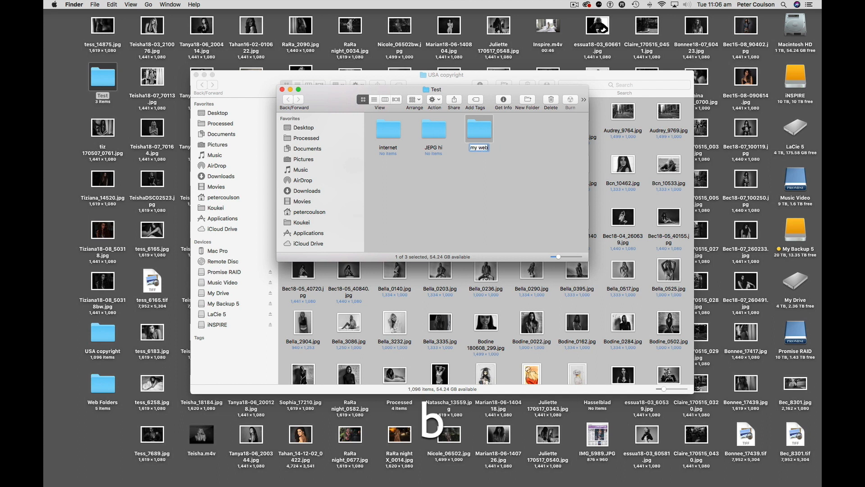
{"action": "left_click", "coordinate": [507, 176]}
Add a subfolder named "blog" to the Test folder
{"action": "right_click", "coordinate": [518, 165]}
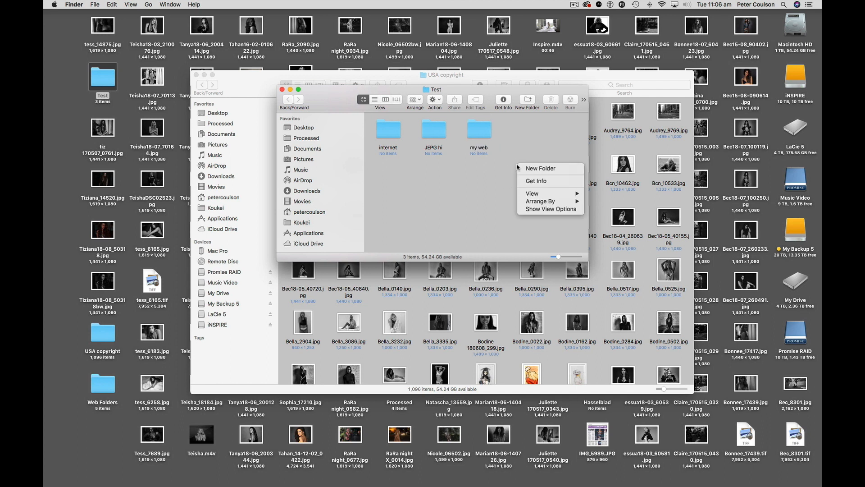
{"action": "left_click", "coordinate": [538, 170]}
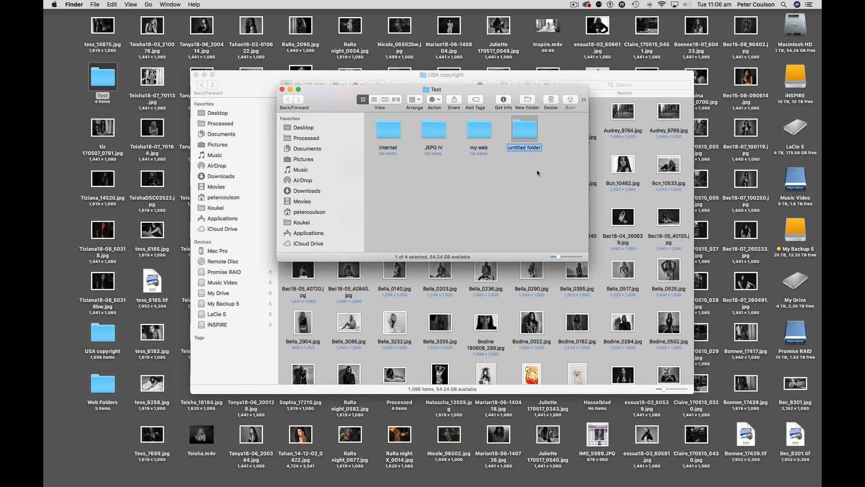
{"action": "type", "text": "blog"}
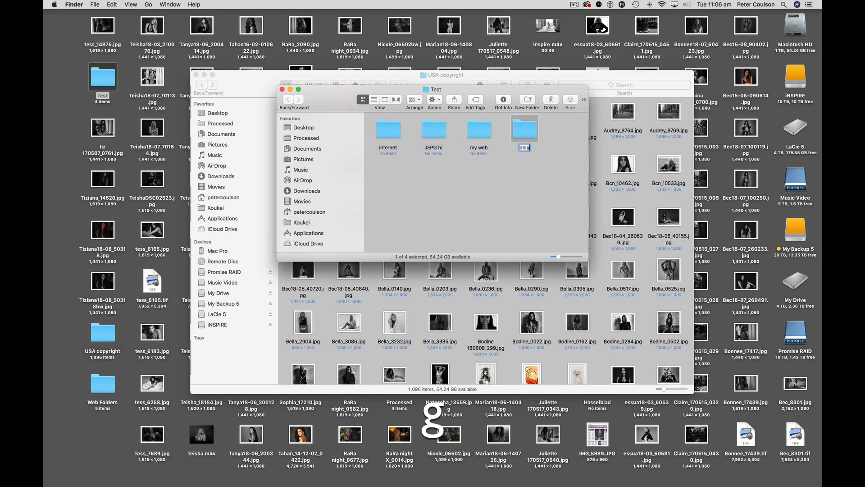
{"action": "left_click", "coordinate": [502, 223]}
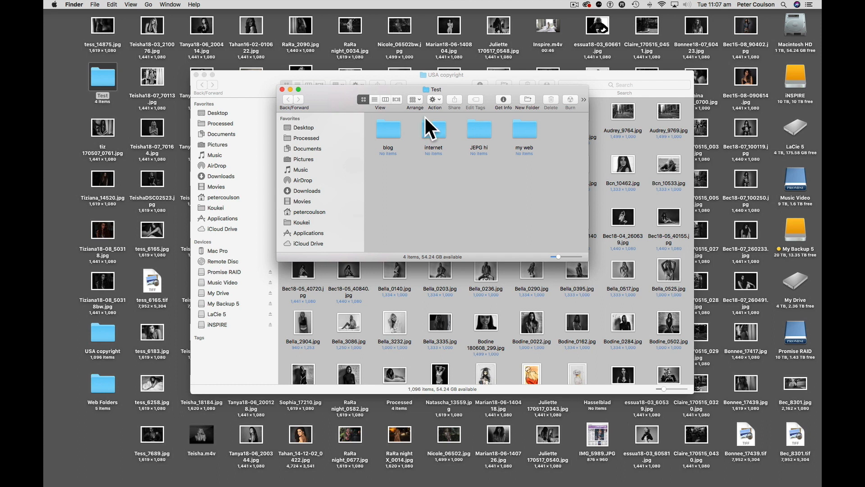
Move the Test folder window aside to uncover the USA copyright images, and switch to Photoshop
{"action": "left_click_drag", "start_coordinate": [322, 100], "coordinate": [117, 131]}
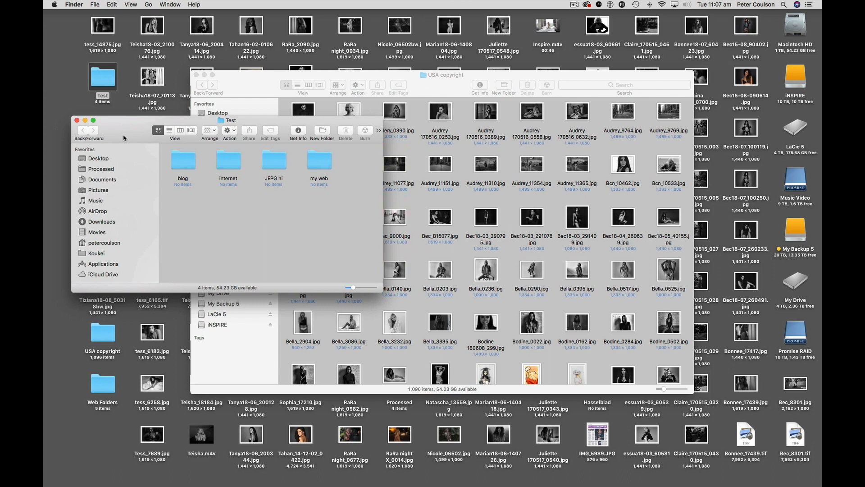
{"action": "left_click_drag", "start_coordinate": [124, 138], "coordinate": [129, 134]}
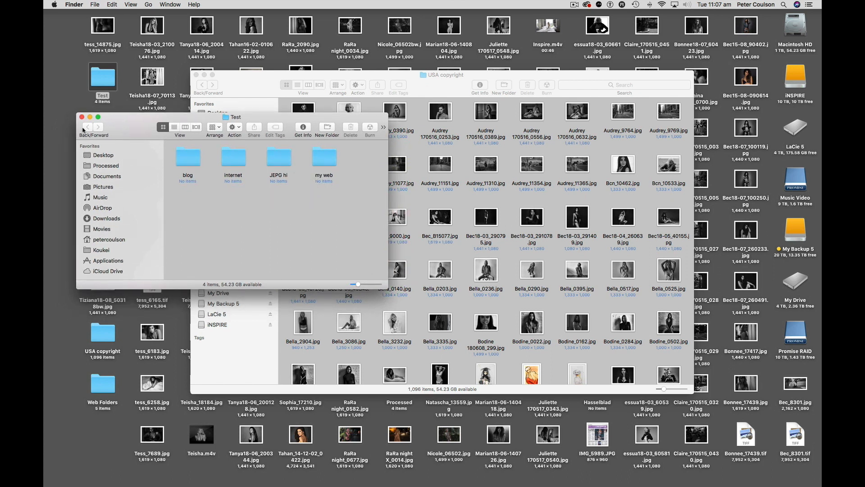
{"action": "key", "text": "ctrl+Right"}
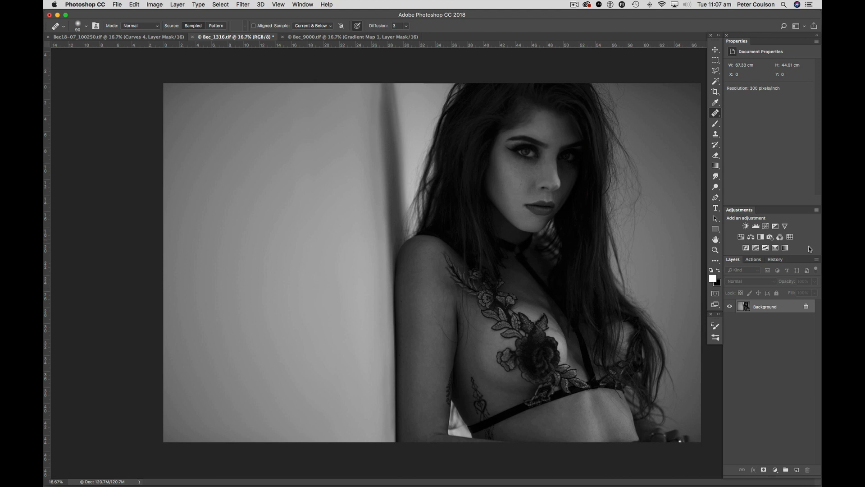
Create a new action named "Test 1" in the koukei set and stop its recording
{"action": "left_click", "coordinate": [753, 260]}
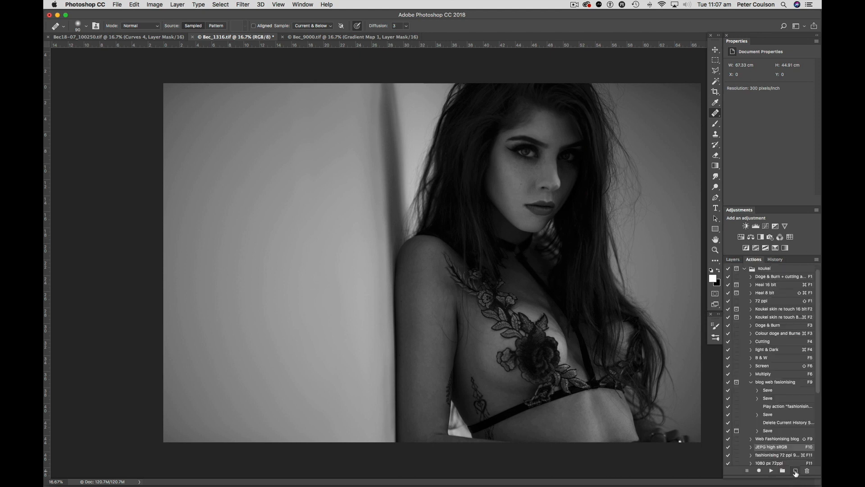
{"action": "scroll", "coordinate": [770, 383], "scroll_direction": "up", "scroll_amount": 1}
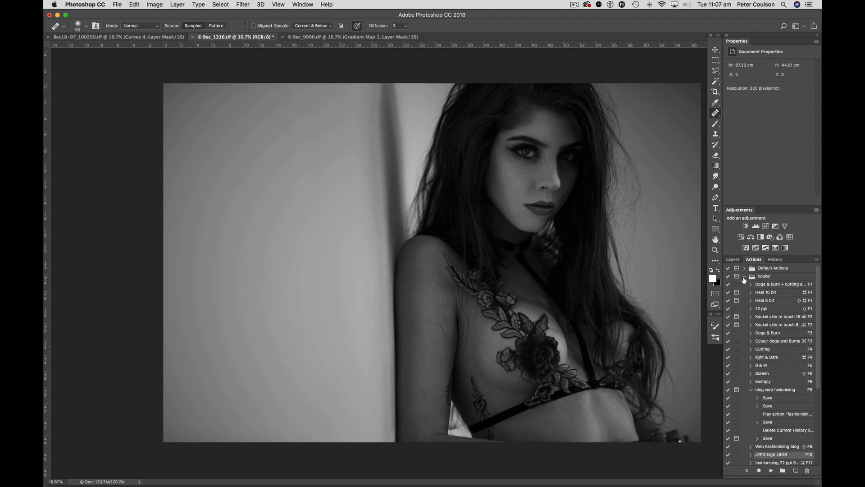
{"action": "scroll", "coordinate": [768, 428], "scroll_direction": "down", "scroll_amount": 5}
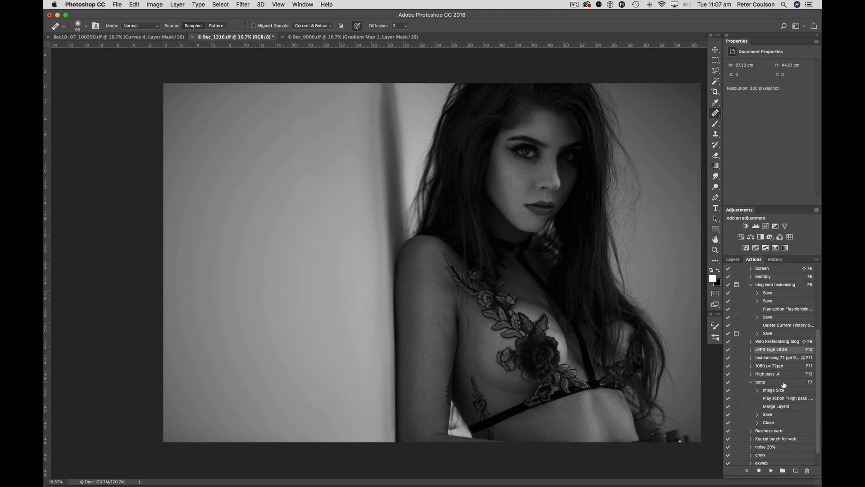
{"action": "scroll", "coordinate": [780, 349], "scroll_direction": "up", "scroll_amount": 5}
{"action": "left_click", "coordinate": [773, 277]}
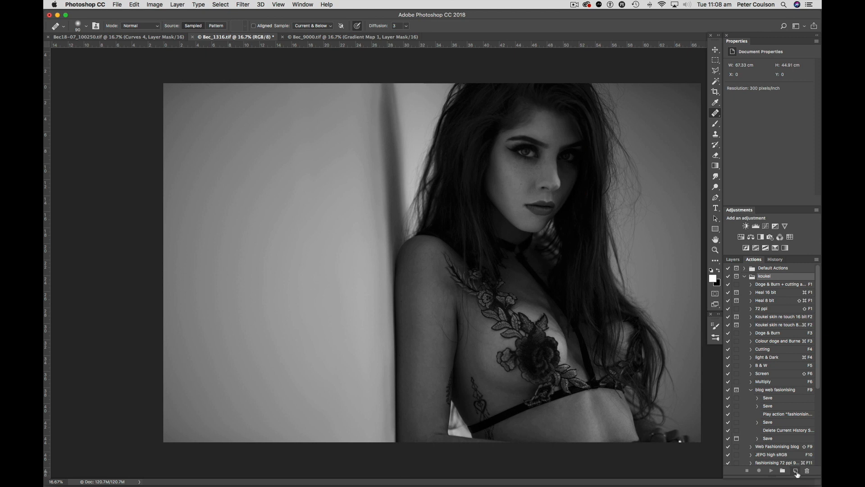
{"action": "left_click", "coordinate": [796, 472]}
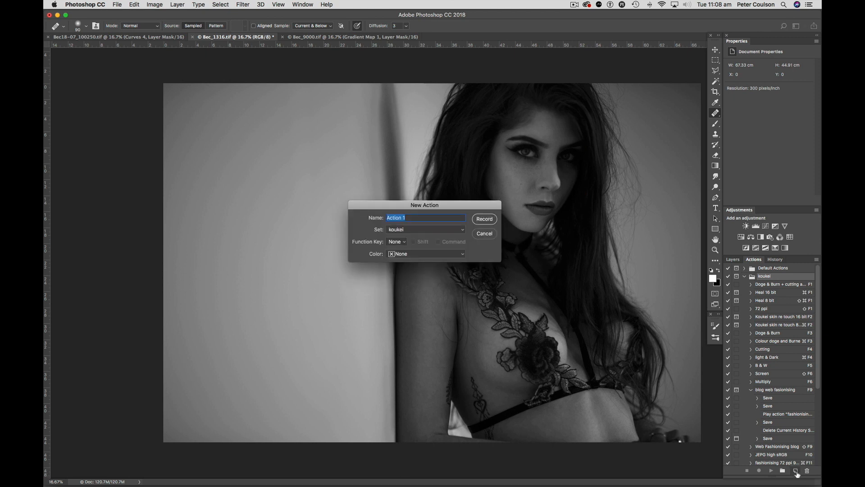
{"action": "type", "text": "Test 1"}
{"action": "left_click", "coordinate": [480, 219]}
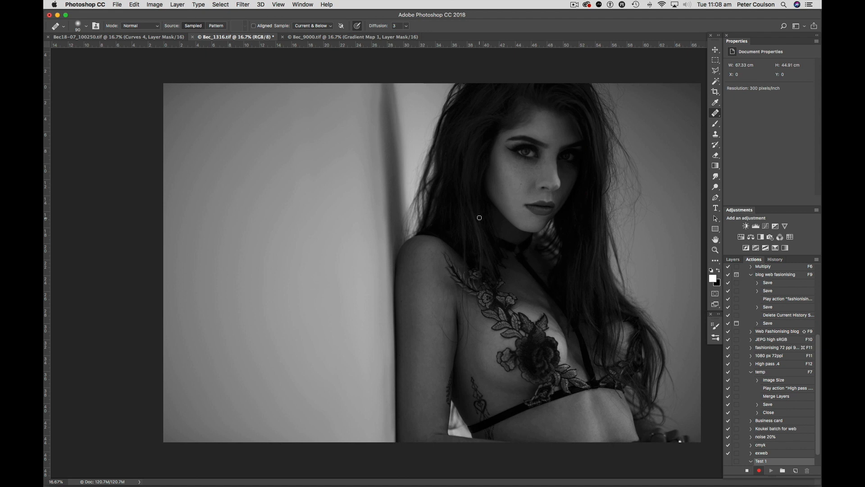
{"action": "left_click", "coordinate": [748, 471]}
Crop the Bec_1316.tif image to a 4:3 ratio, about 57.5 × 43 cm, trimming mostly the empty wall beside the model
{"action": "key", "text": "c"}
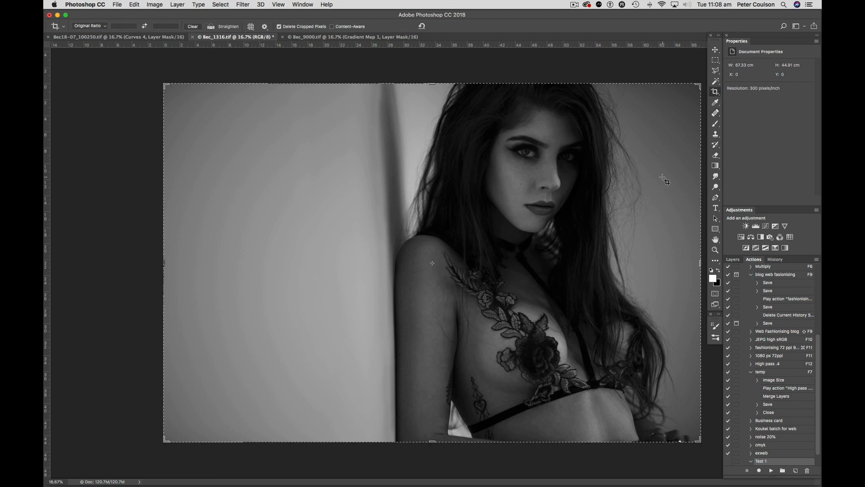
{"action": "left_click", "coordinate": [662, 177]}
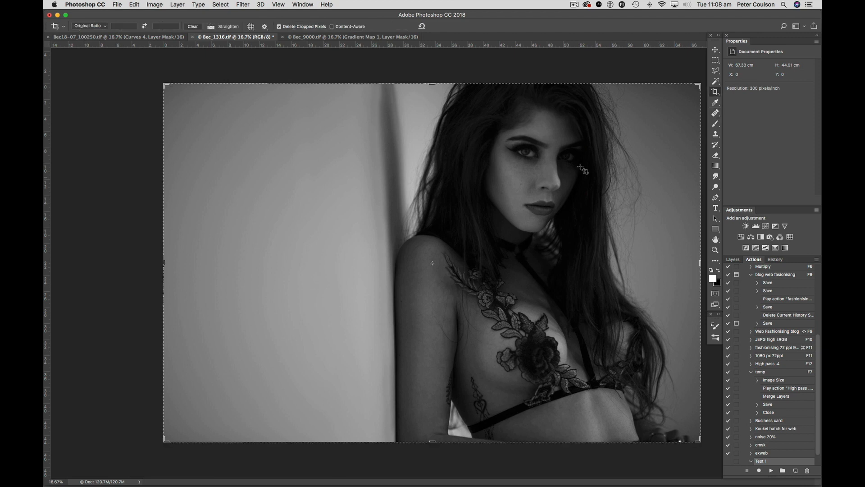
{"action": "left_click", "coordinate": [104, 27]}
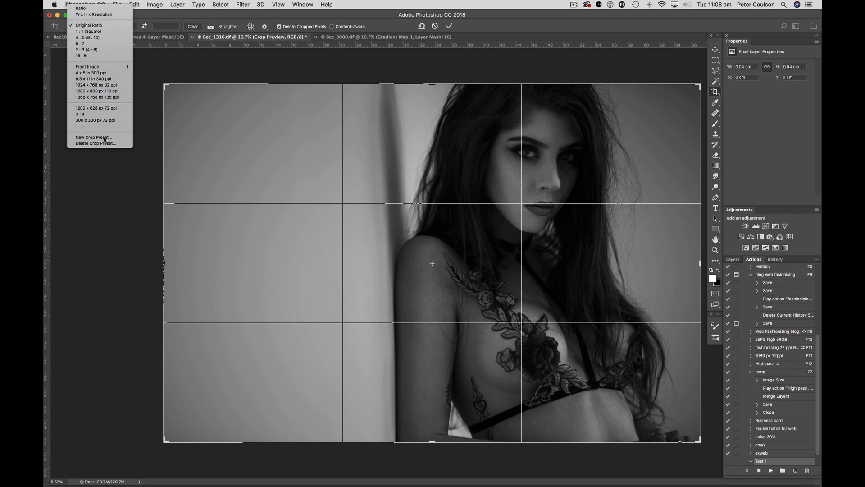
{"action": "left_click", "coordinate": [93, 126]}
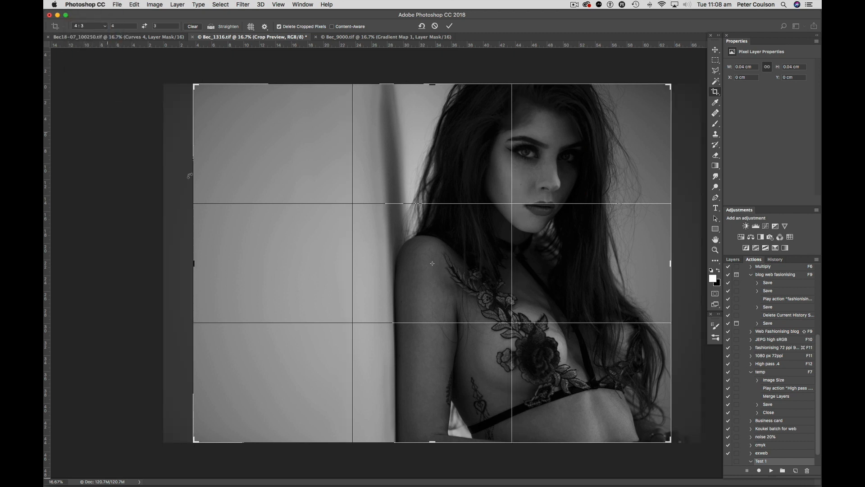
{"action": "left_click_drag", "start_coordinate": [428, 256], "coordinate": [397, 253]}
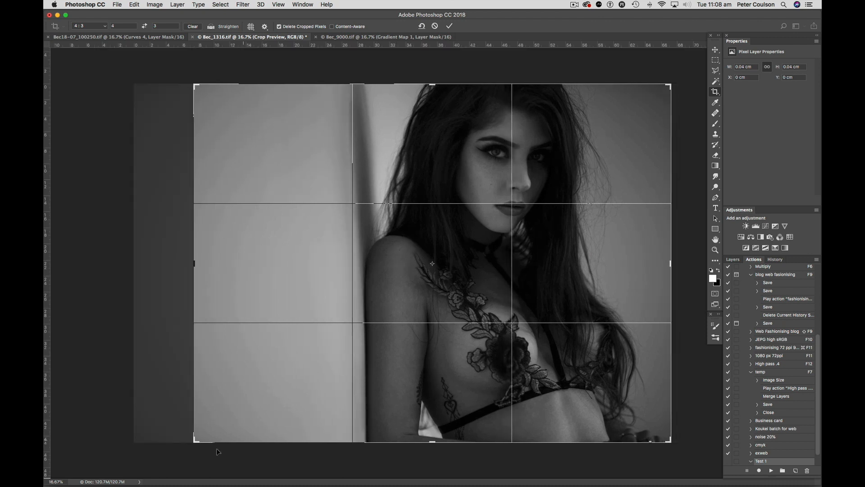
{"action": "left_click_drag", "start_coordinate": [194, 441], "coordinate": [204, 433]}
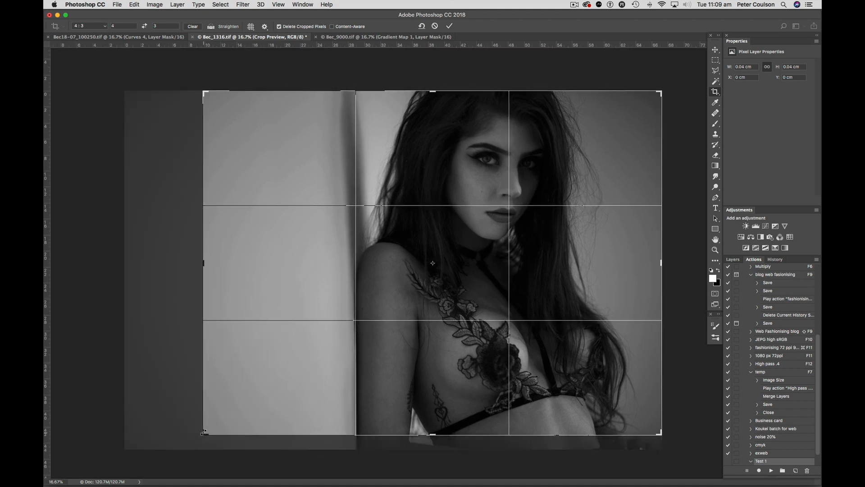
{"action": "key", "text": "Return"}
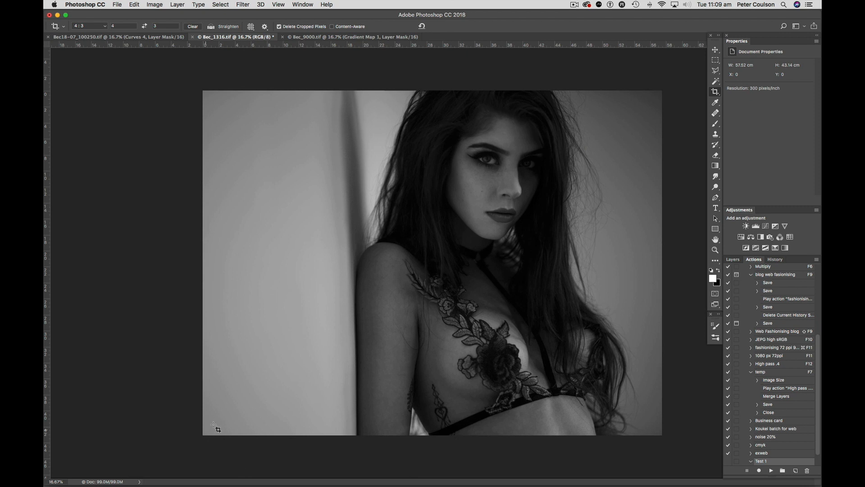
Start recording the Test 1 action and save the image as a quality 12 JPEG in the Test folder's JEPG hi subfolder on the Desktop
{"action": "left_click", "coordinate": [760, 471]}
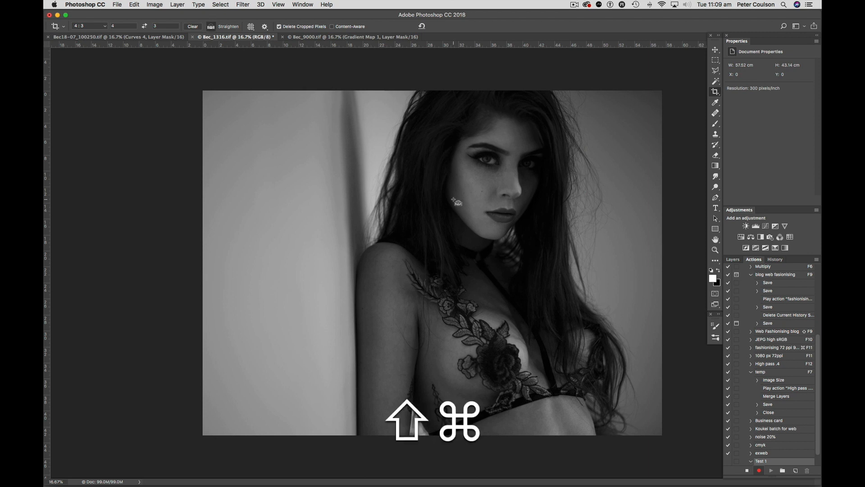
{"action": "key", "text": "shift+super+s"}
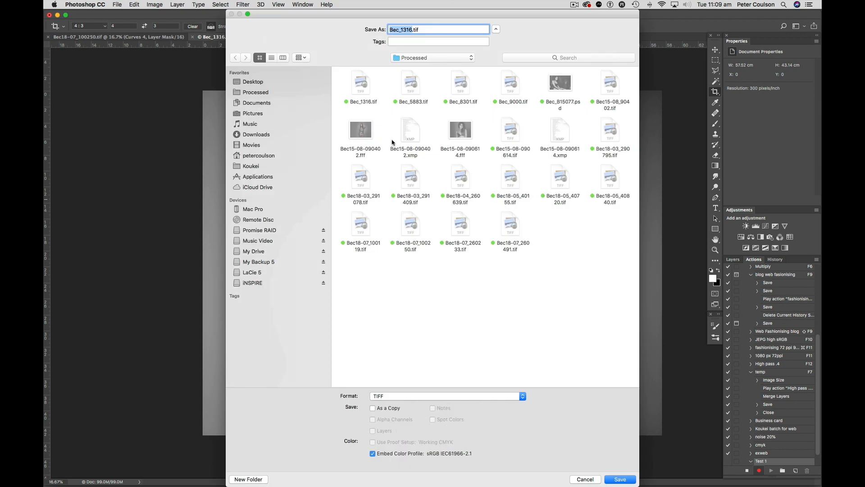
{"action": "left_click", "coordinate": [256, 82]}
{"action": "scroll", "coordinate": [509, 283], "scroll_direction": "down", "scroll_amount": 15}
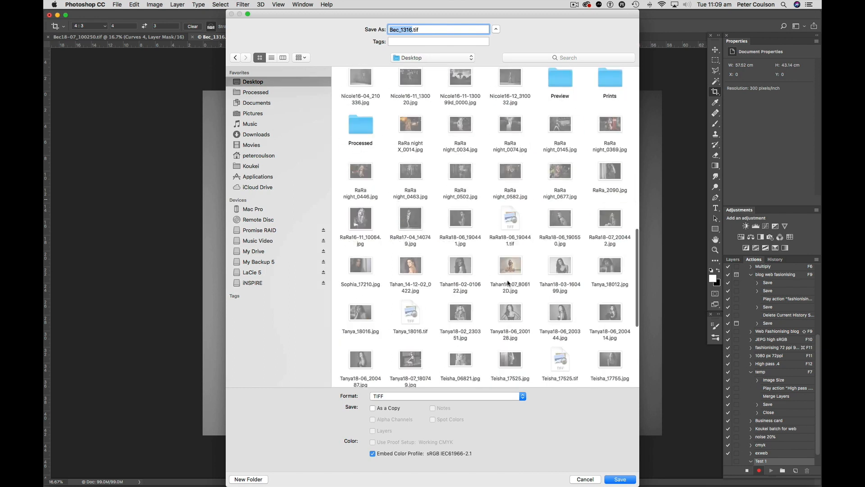
{"action": "left_click", "coordinate": [361, 315]}
{"action": "double_click", "coordinate": [362, 315]}
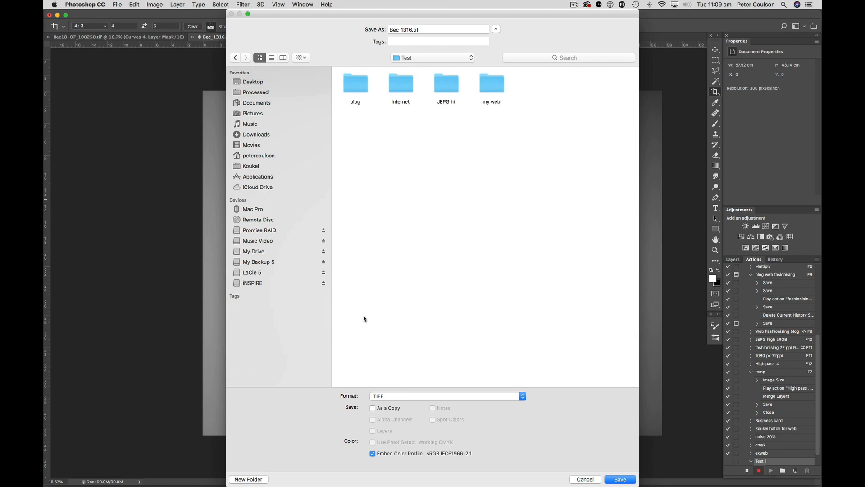
{"action": "double_click", "coordinate": [449, 87]}
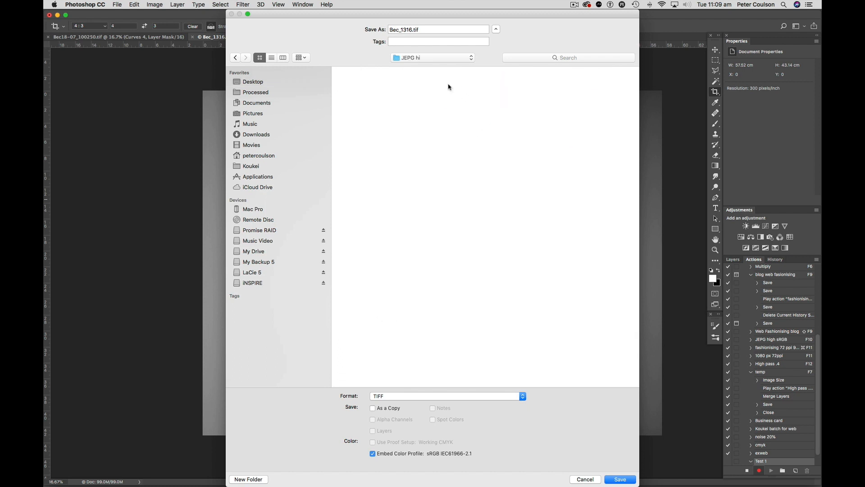
{"action": "left_click", "coordinate": [522, 396]}
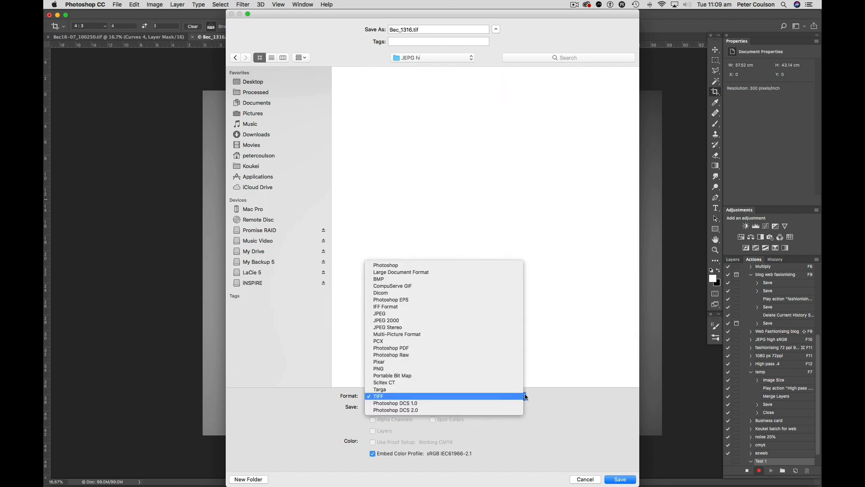
{"action": "left_click", "coordinate": [404, 315]}
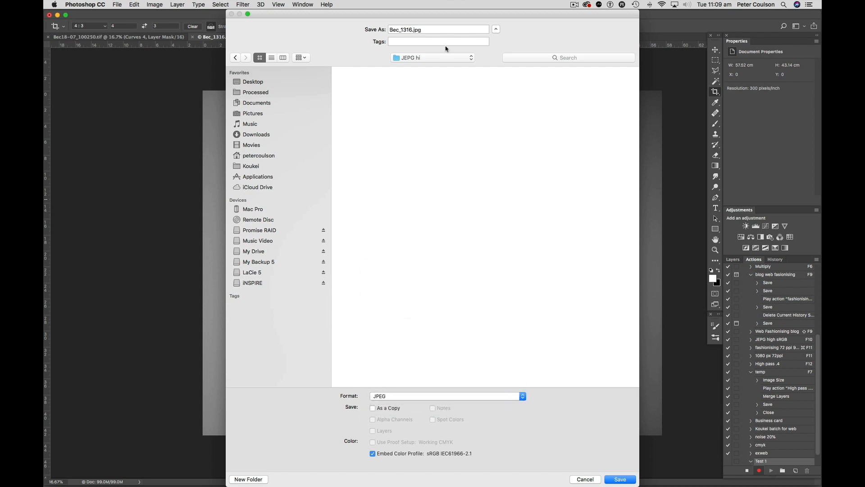
{"action": "left_click", "coordinate": [626, 482]}
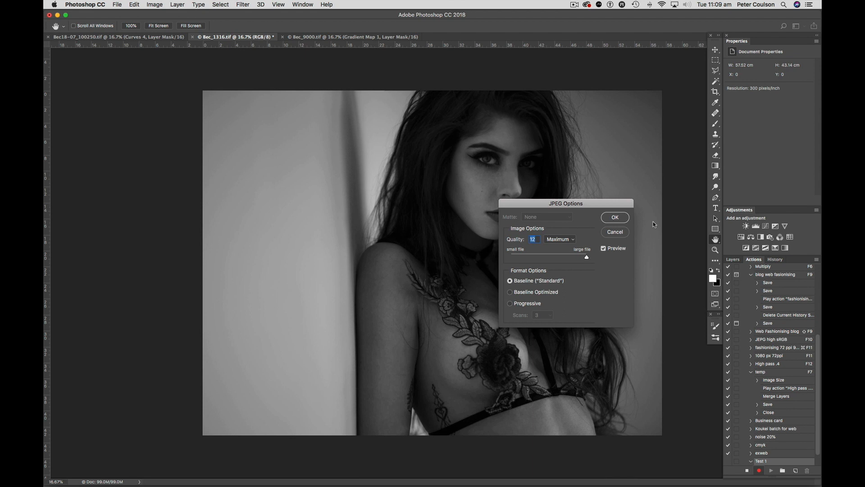
{"action": "left_click", "coordinate": [625, 218]}
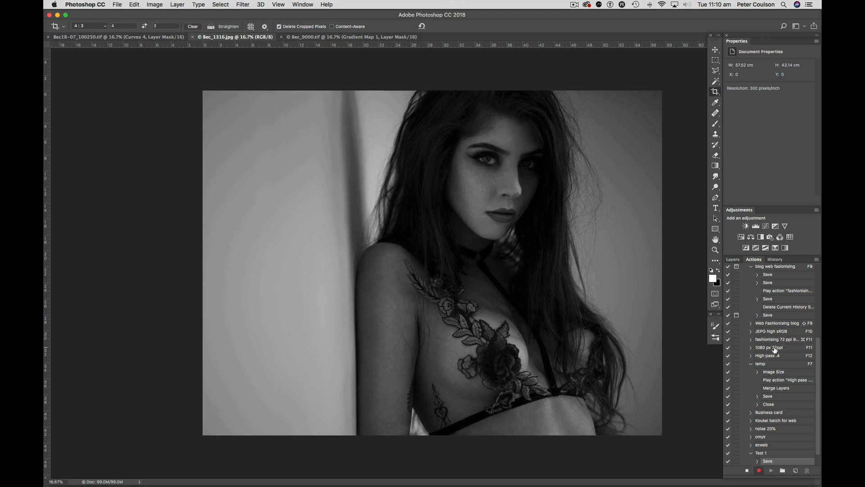
Resize the image for web by playing the existing 1080 px 72ppi action within the recording
{"action": "key", "text": "F11"}
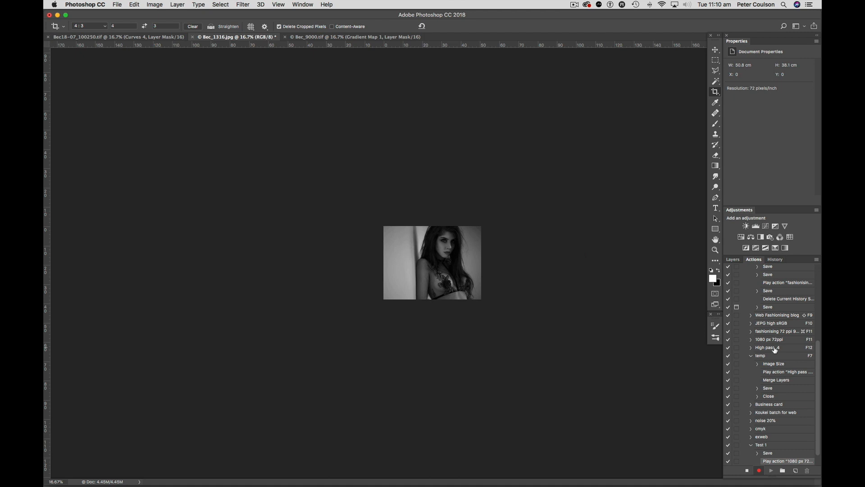
{"action": "key", "text": "super+equal"}
{"action": "key", "text": "super+equal"}
{"action": "key", "text": "super+equal"}
{"action": "key", "text": "super+equal"}
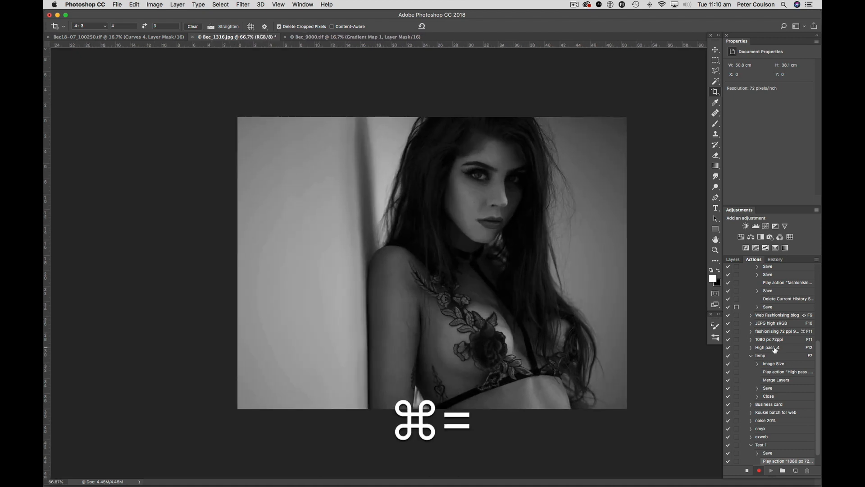
{"action": "key", "text": "super+equal"}
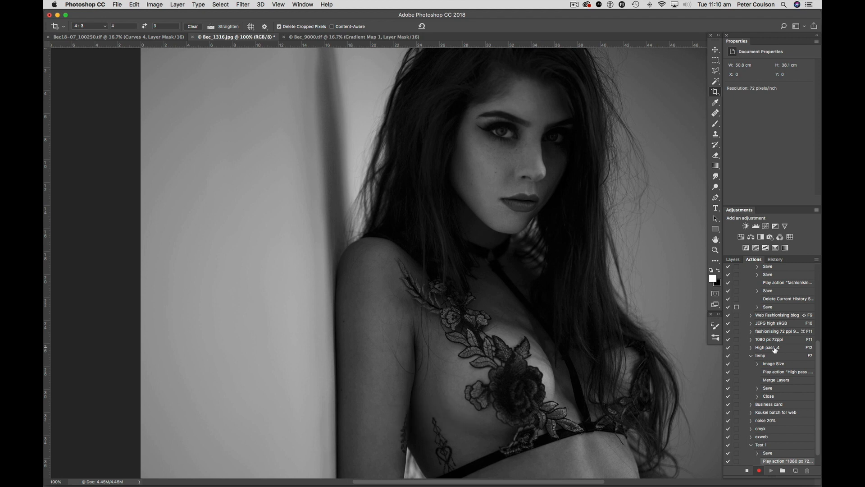
Duplicate the Background layer and apply a High Pass filter with a 0.4 pixel radius to the copy
{"action": "left_click", "coordinate": [733, 259]}
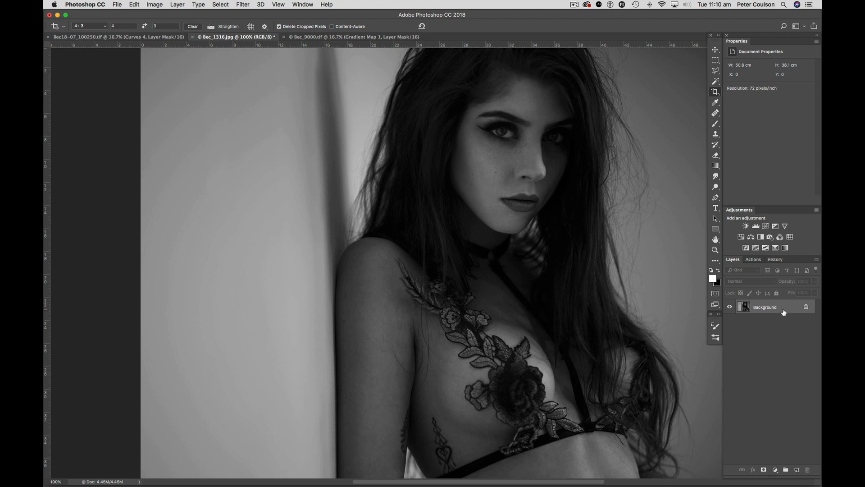
{"action": "key", "text": "super"}
{"action": "key", "text": "super+j"}
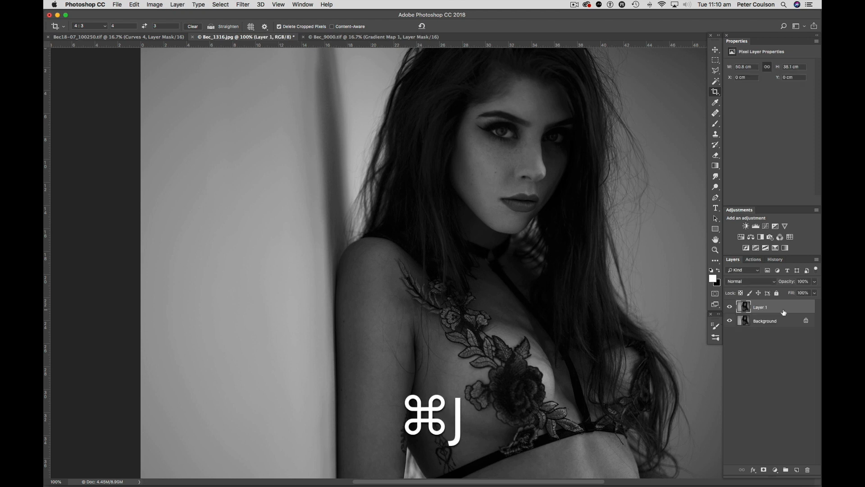
{"action": "left_click", "coordinate": [243, 5]}
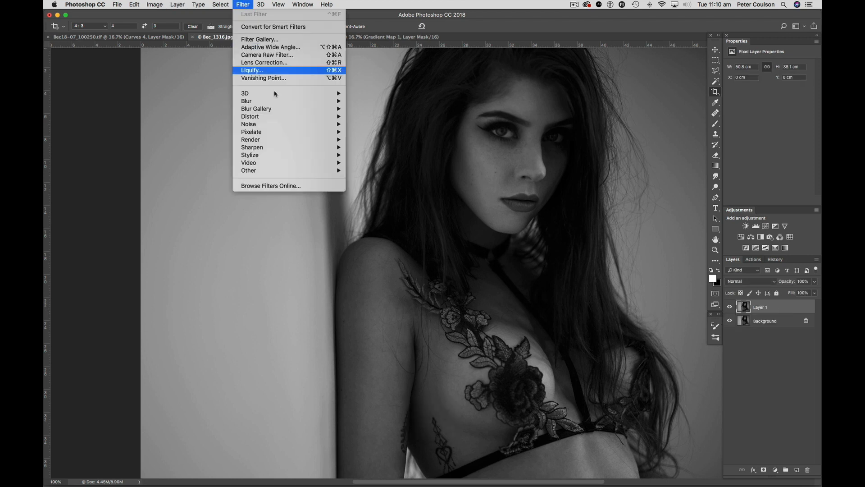
{"action": "mouse_move", "coordinate": [277, 170]}
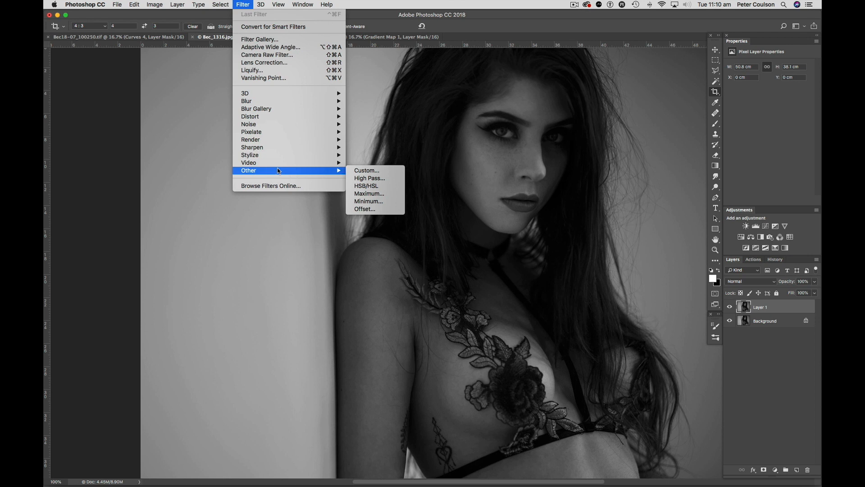
{"action": "left_click", "coordinate": [389, 178]}
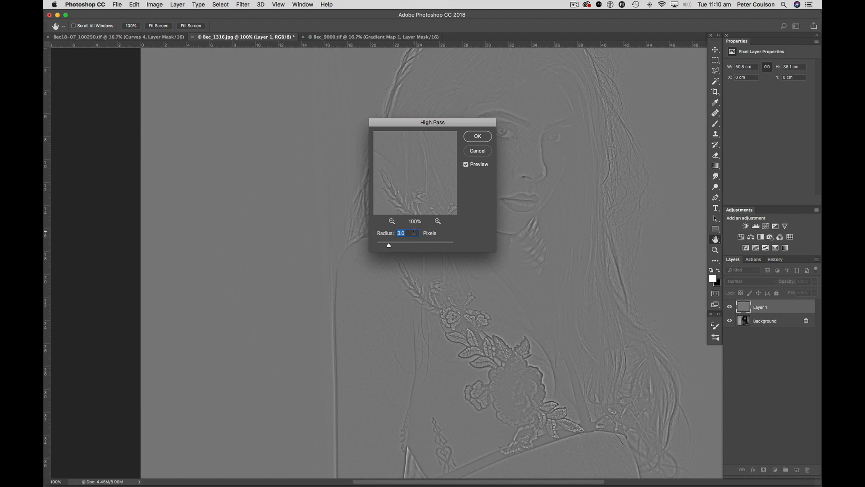
{"action": "key", "text": "BackSpace"}
{"action": "type", "text": ".4"}
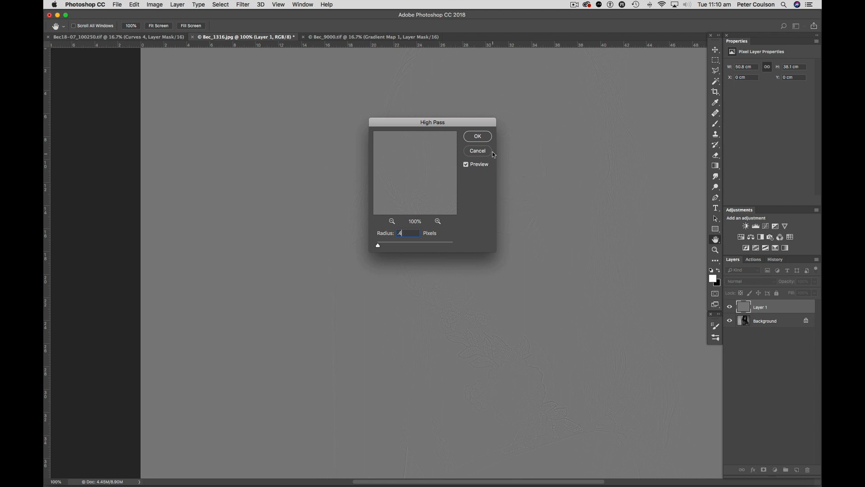
{"action": "left_click", "coordinate": [483, 137]}
{"action": "key", "text": "c"}
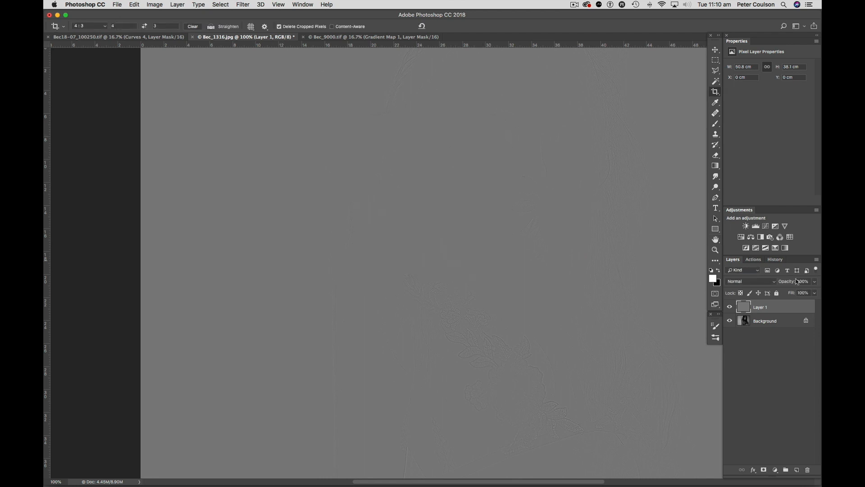
Set the High Pass layer's blend mode to Overlay and merge it down into the Background
{"action": "left_click", "coordinate": [776, 282]}
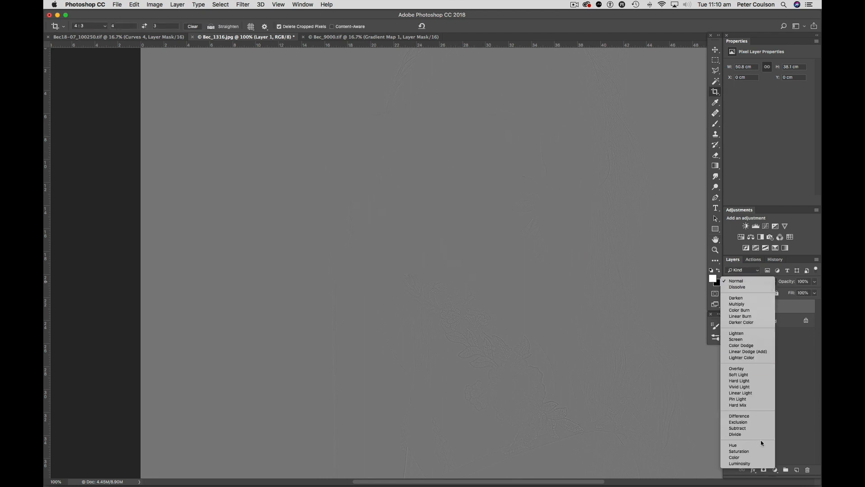
{"action": "left_click", "coordinate": [753, 369]}
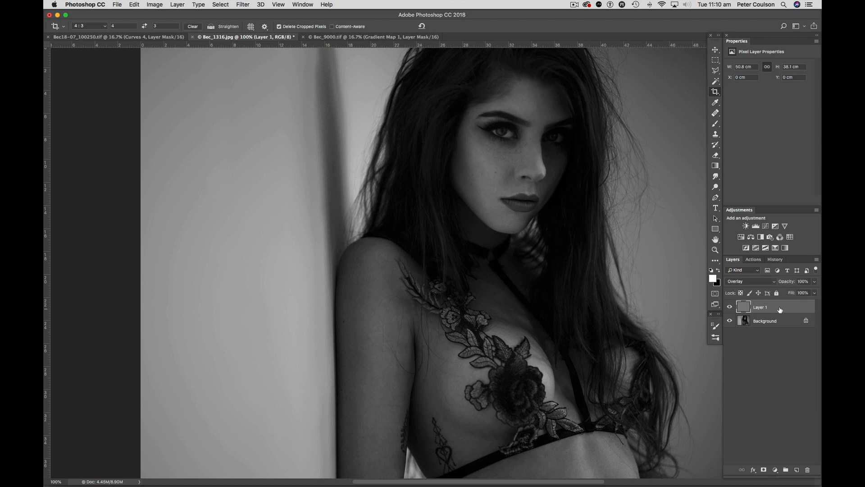
{"action": "key", "text": "super+e"}
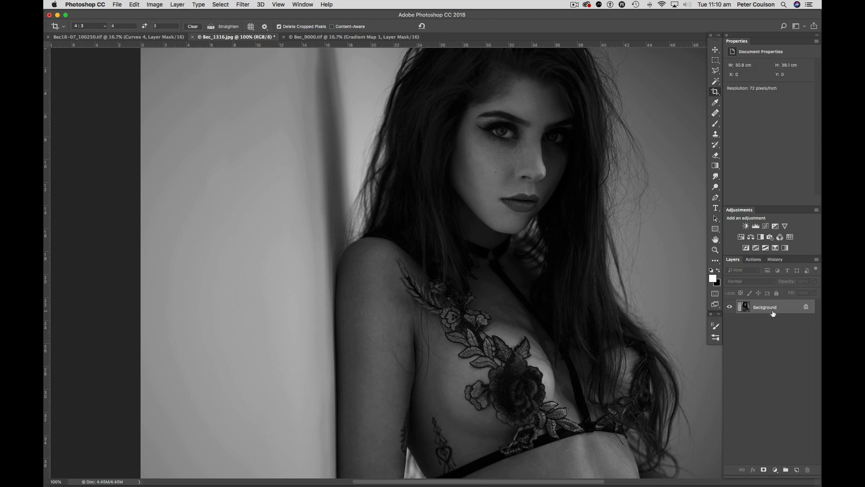
Save the sharpened image as Bec_1316.jpg in the Test folder's internet subfolder at JPEG quality 12
{"action": "key", "text": "super+shift+s"}
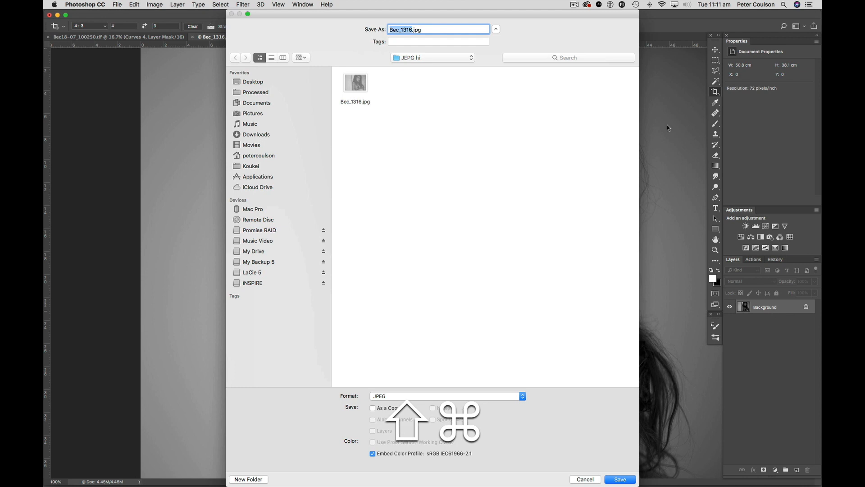
{"action": "left_click", "coordinate": [472, 59]}
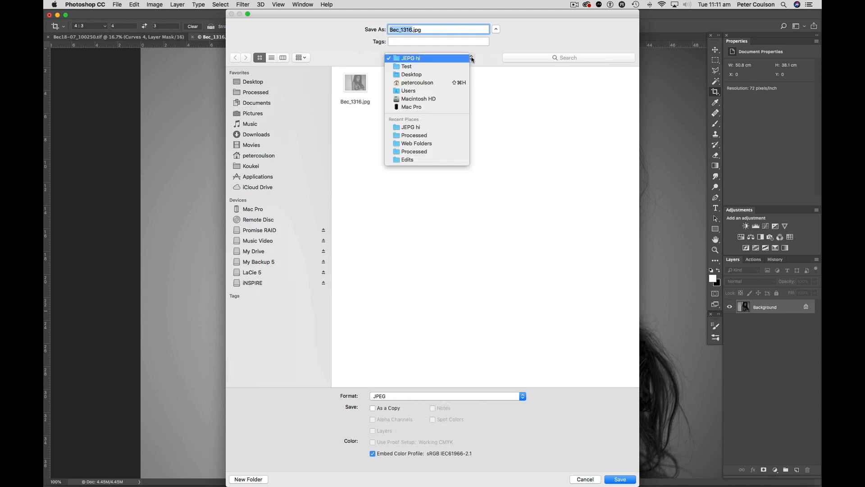
{"action": "left_click", "coordinate": [460, 69]}
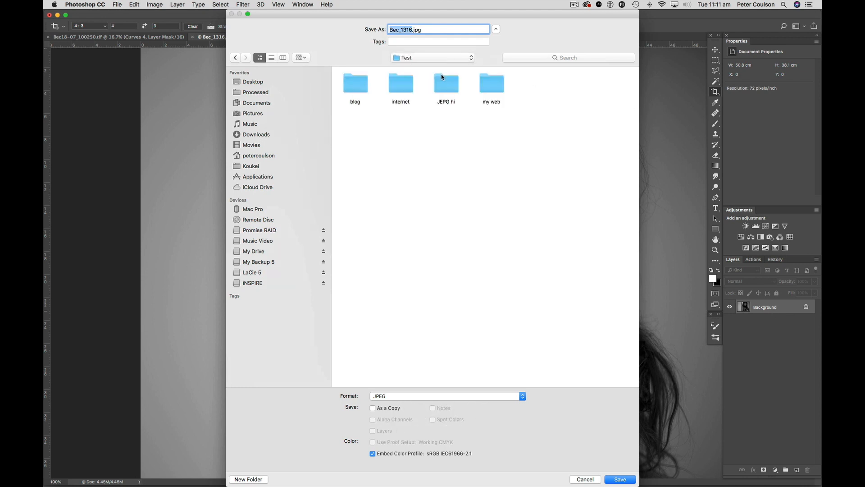
{"action": "double_click", "coordinate": [399, 88]}
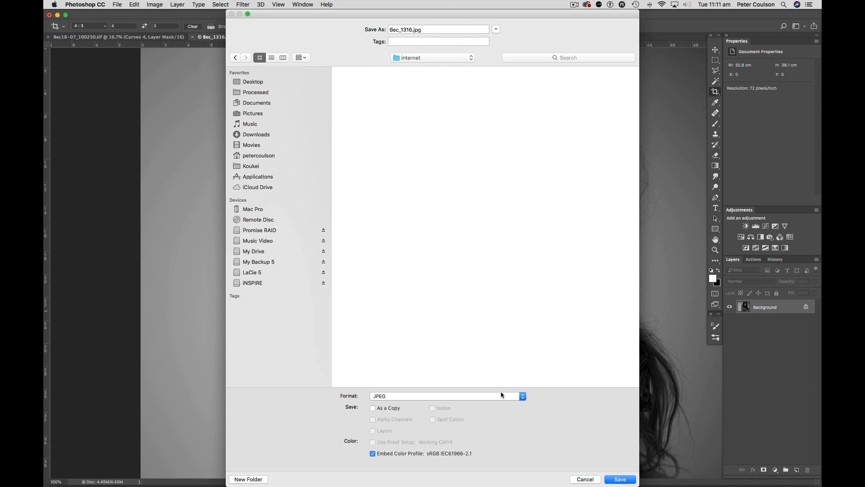
{"action": "left_click", "coordinate": [629, 479]}
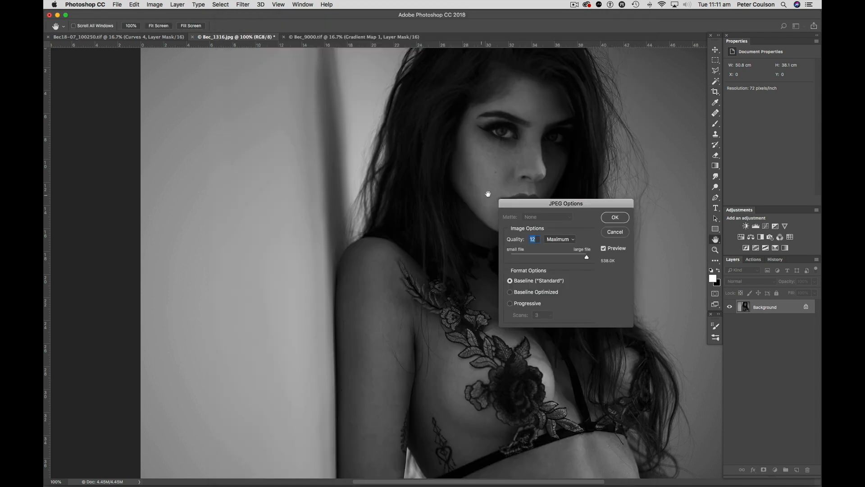
{"action": "left_click", "coordinate": [616, 218]}
{"action": "key", "text": "c"}
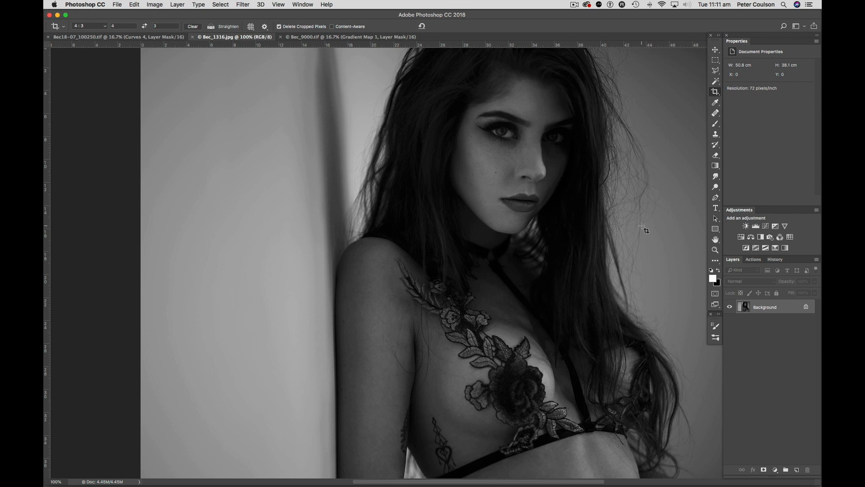
Switch to the Move tool and save another Bec_1316.jpg in the Test folder's my web subfolder at JPEG quality 10
{"action": "key", "text": "v"}
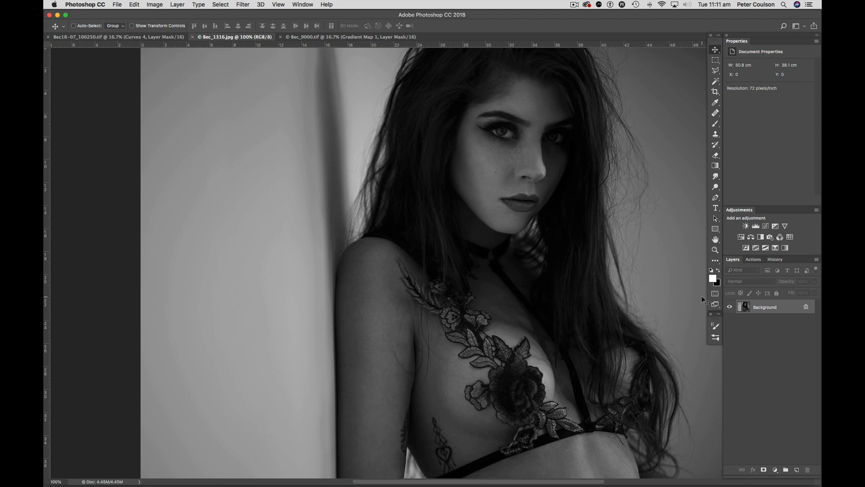
{"action": "key", "text": "shift+super"}
{"action": "key", "text": "shift+super+s"}
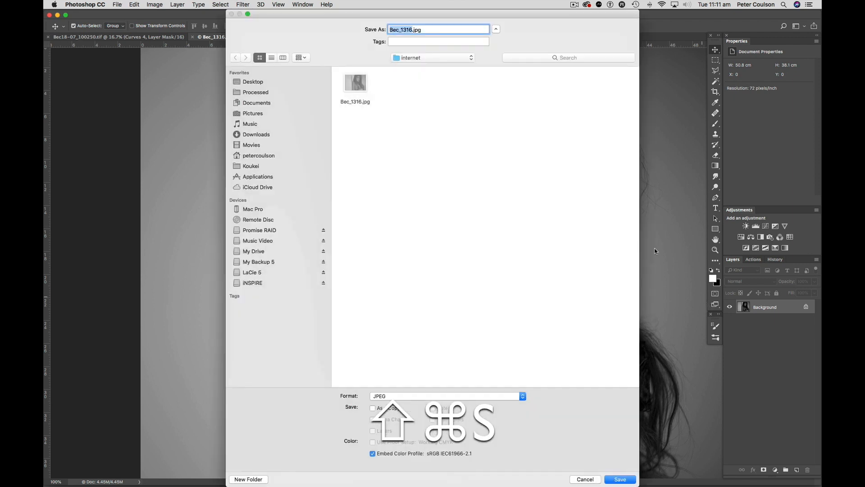
{"action": "left_click", "coordinate": [472, 58]}
{"action": "left_click", "coordinate": [444, 67]}
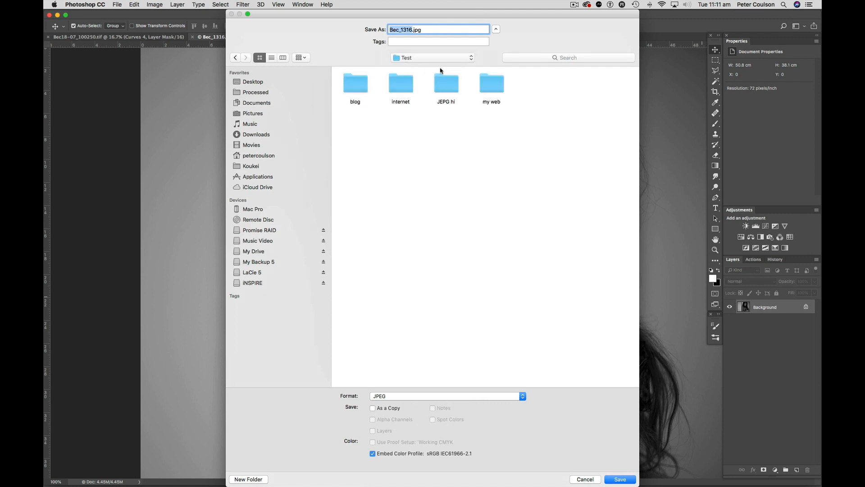
{"action": "left_click", "coordinate": [493, 89]}
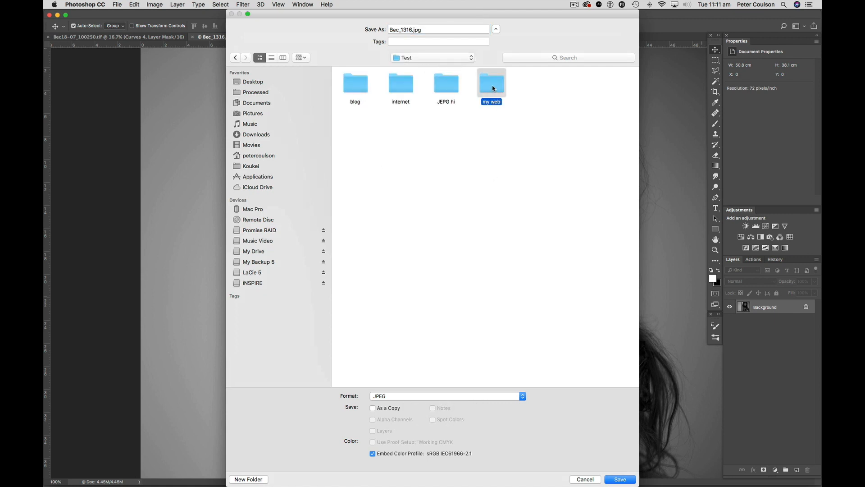
{"action": "double_click", "coordinate": [493, 89]}
{"action": "left_click", "coordinate": [623, 480]}
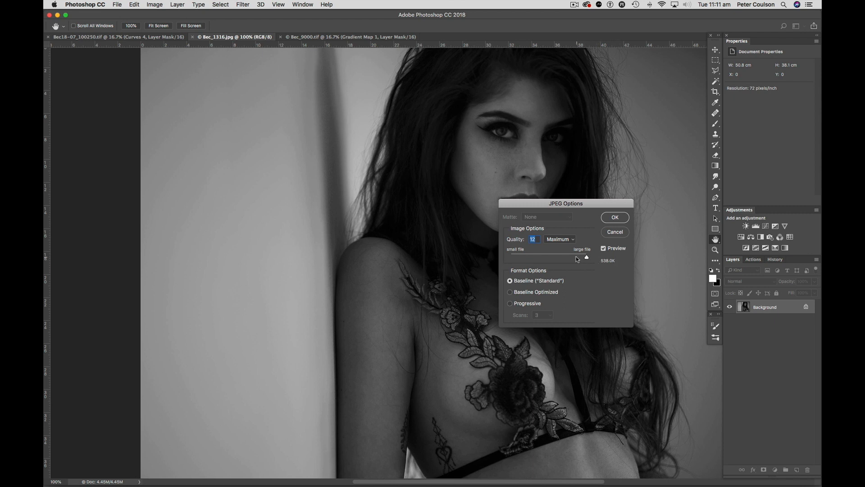
{"action": "type", "text": "10"}
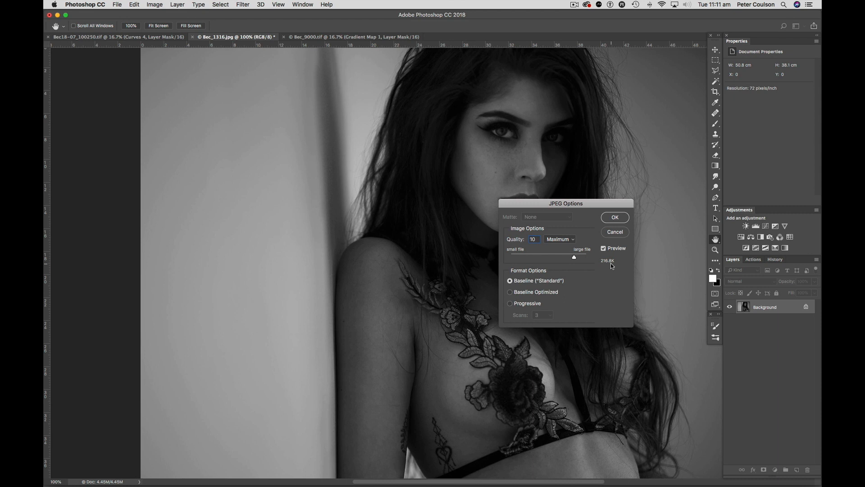
{"action": "left_click", "coordinate": [620, 219]}
{"action": "left_click", "coordinate": [620, 220]}
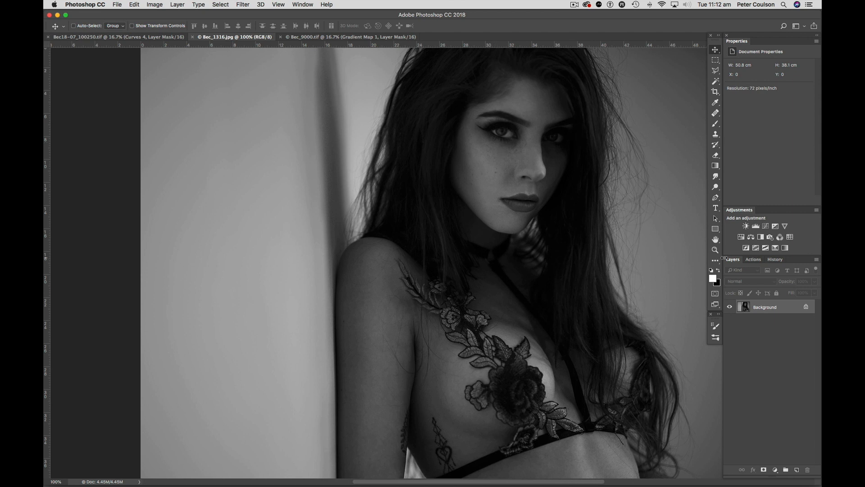
Revert the image to the Crop (Save As) history state, before it was resized and sharpened
{"action": "left_click", "coordinate": [777, 260]}
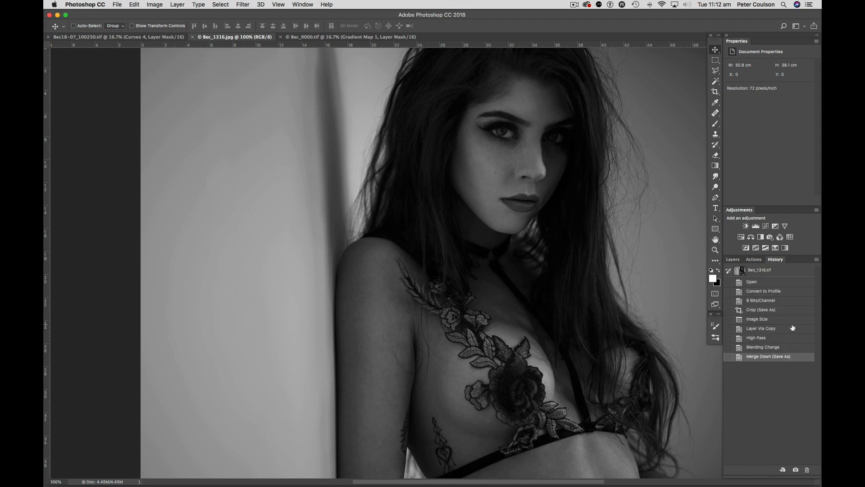
{"action": "left_click", "coordinate": [783, 311]}
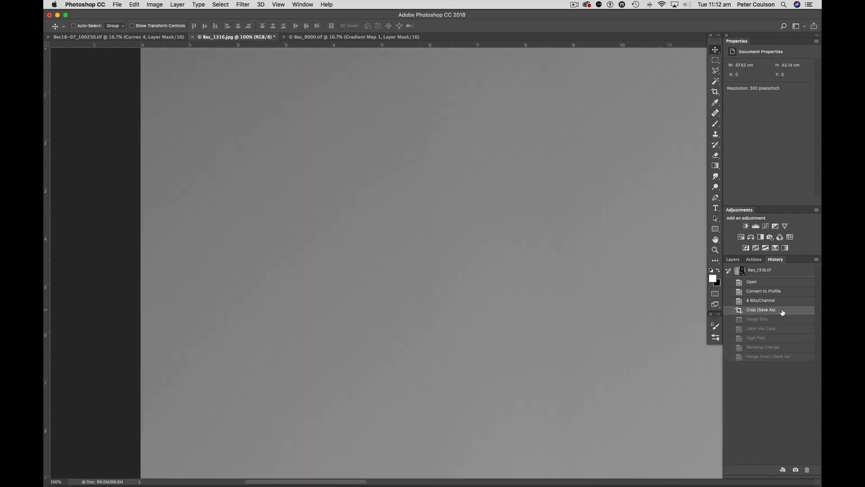
{"action": "key", "text": "super"}
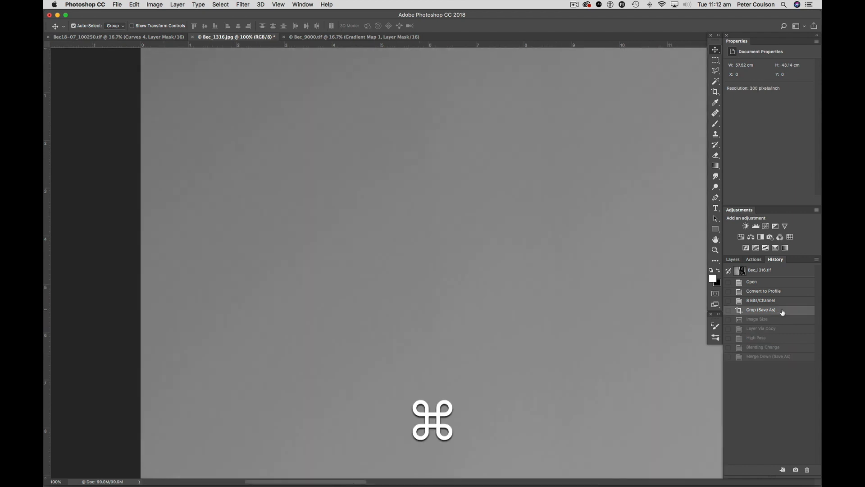
{"action": "key", "text": "super+minus"}
{"action": "key", "text": "super+minus"}
{"action": "key", "text": "super+minus"}
{"action": "key", "text": "super+minus"}
{"action": "key", "text": "super+minus"}
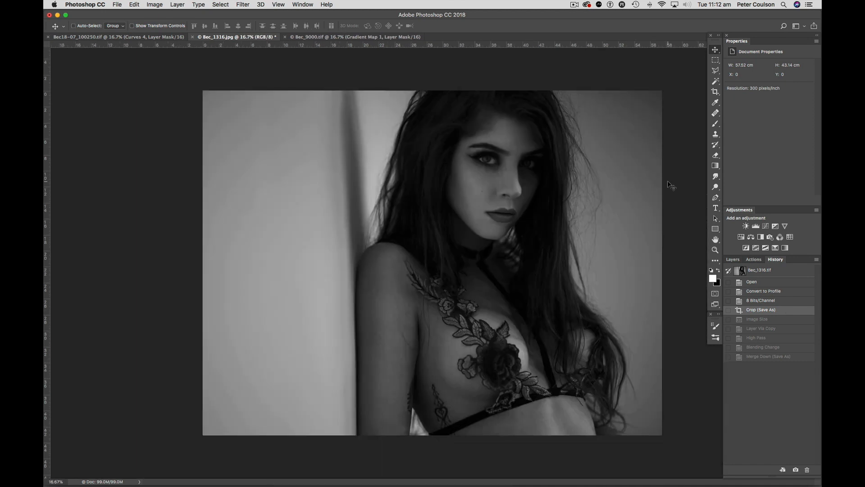
Resize the cropped image to 2000 × 1500 pixels at a resolution of 72 pixels/inch
{"action": "left_click", "coordinate": [156, 6]}
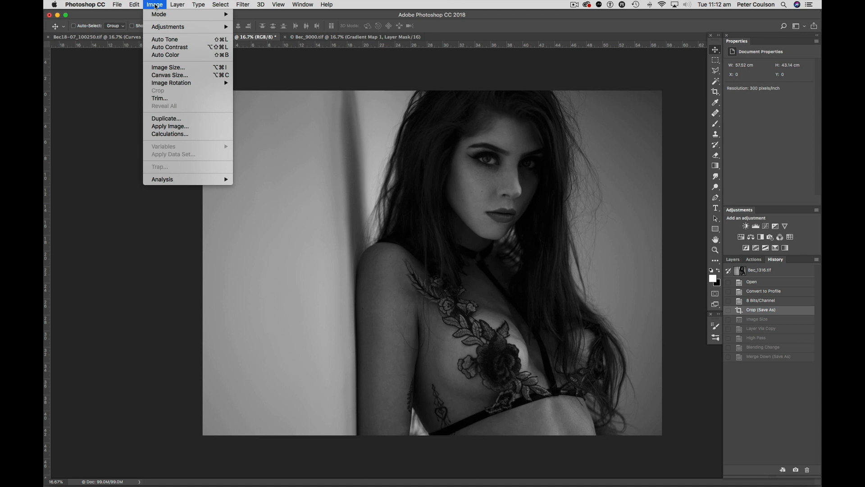
{"action": "left_click", "coordinate": [192, 68]}
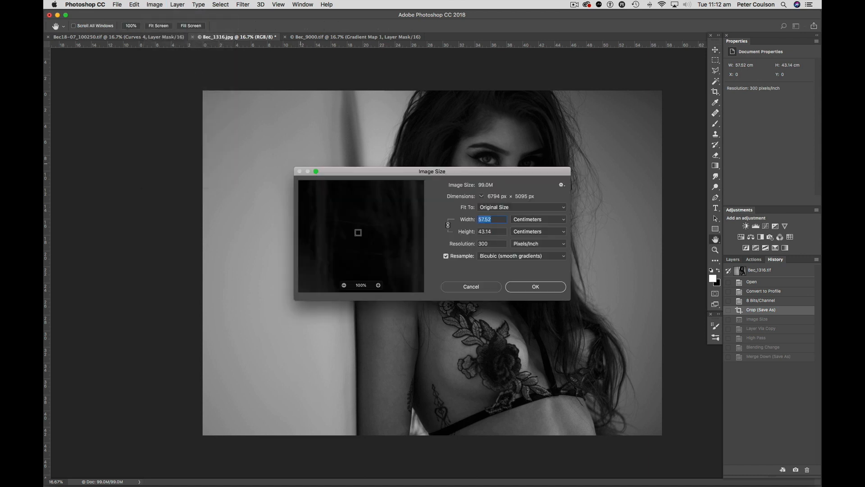
{"action": "left_click", "coordinate": [561, 219]}
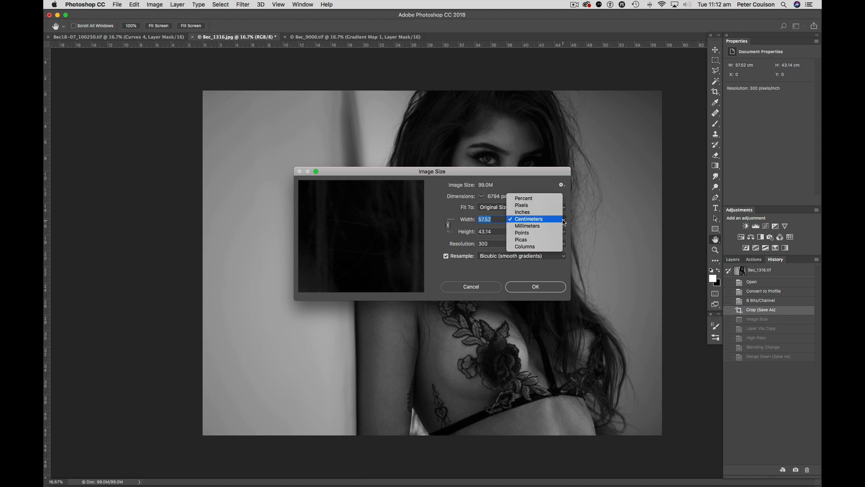
{"action": "left_click", "coordinate": [544, 205]}
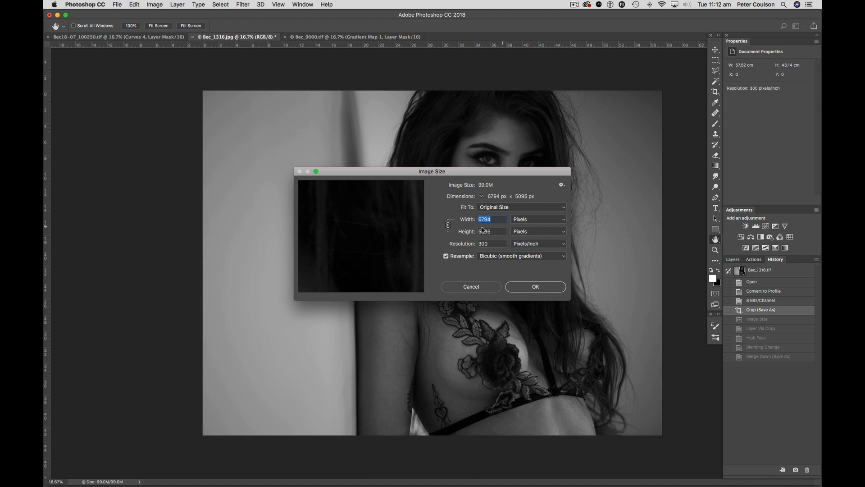
{"action": "key", "text": "Tab"}
{"action": "type", "text": "1500"}
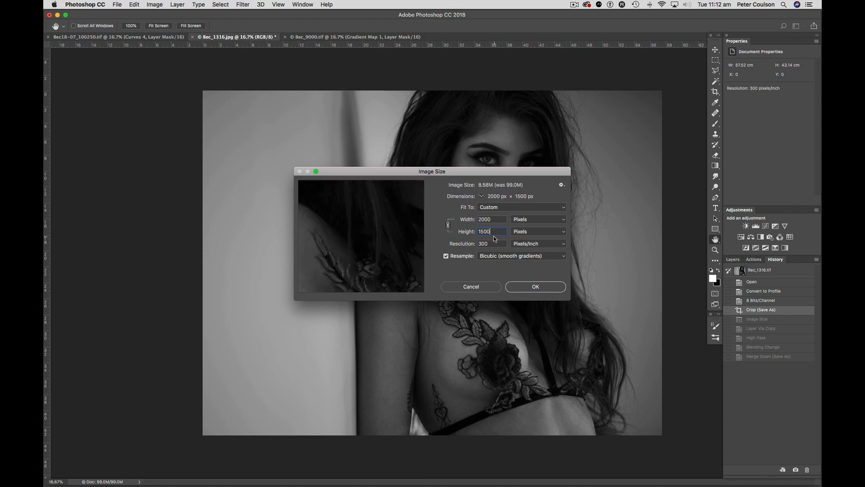
{"action": "key", "text": "Tab"}
{"action": "type", "text": "72"}
{"action": "double_click", "coordinate": [490, 232]}
{"action": "type", "text": "1500"}
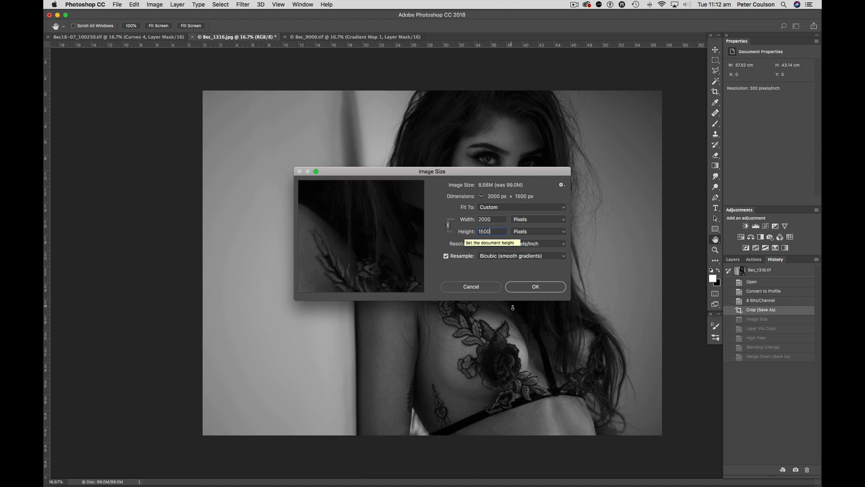
{"action": "left_click", "coordinate": [539, 289]}
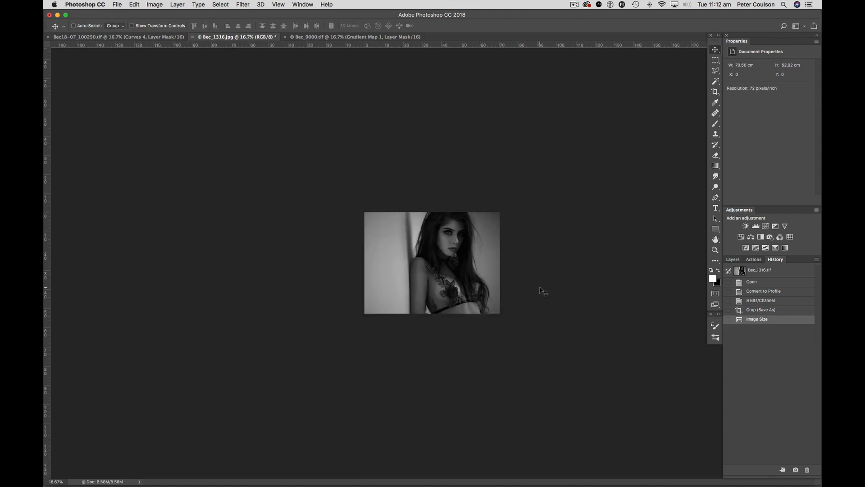
Duplicate the Background layer of the resized image
{"action": "key", "text": "super+equal"}
{"action": "key", "text": "super+equal"}
{"action": "key", "text": "super+equal"}
{"action": "key", "text": "super+equal"}
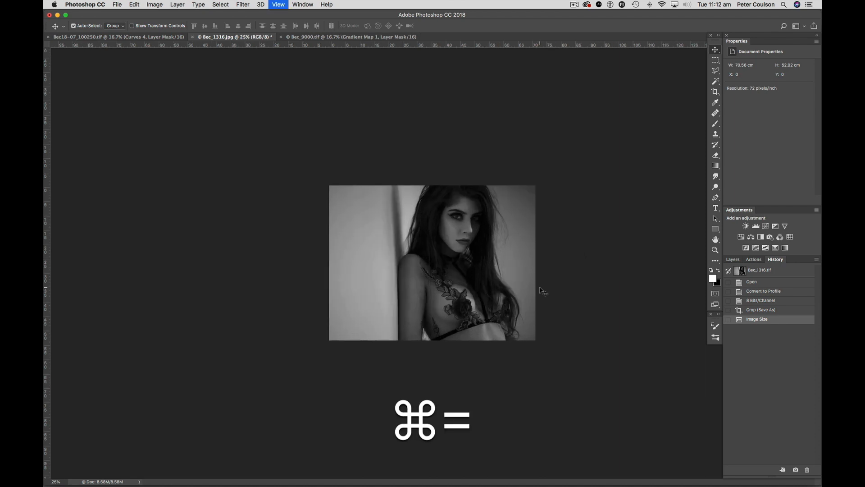
{"action": "key", "text": "super+equal"}
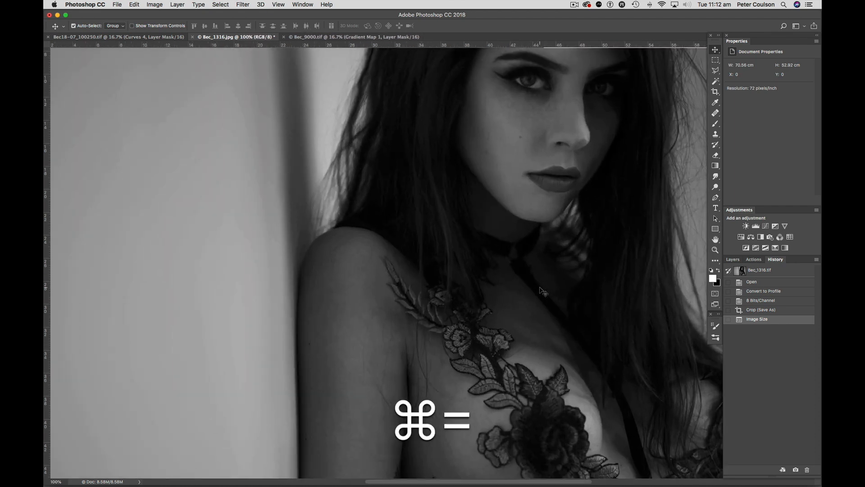
{"action": "scroll", "coordinate": [513, 307], "scroll_direction": "up", "scroll_amount": 5}
{"action": "scroll", "coordinate": [514, 308], "scroll_direction": "right", "scroll_amount": 5}
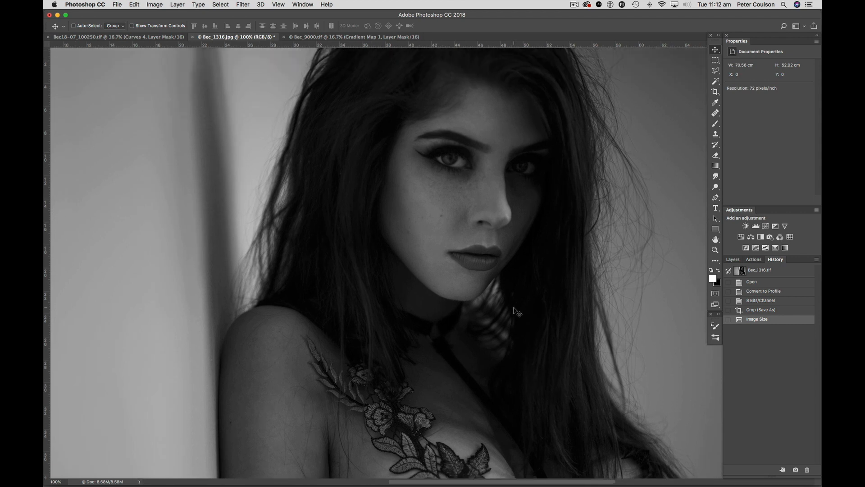
{"action": "left_click", "coordinate": [733, 260]}
{"action": "key", "text": "super"}
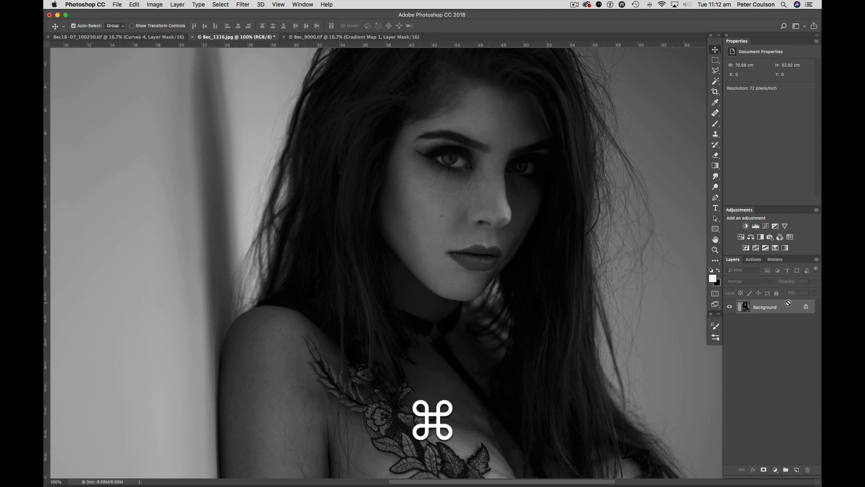
{"action": "key", "text": "super"}
{"action": "key", "text": "super+j"}
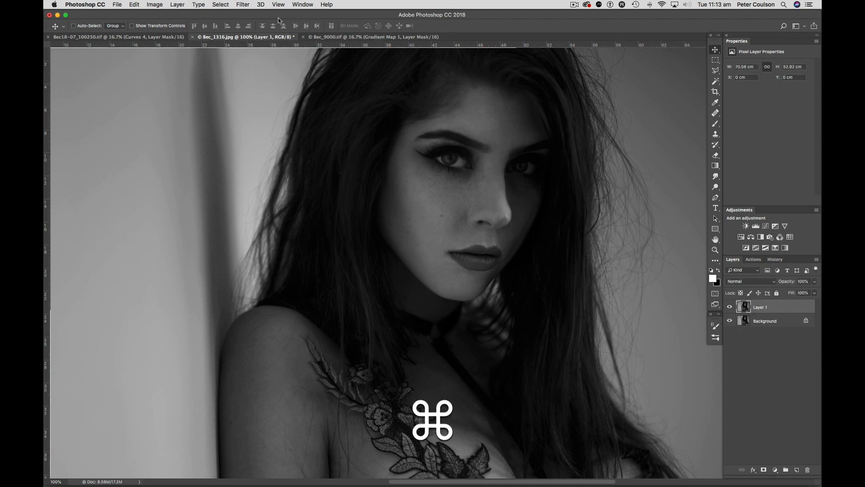
Apply a High Pass filter with a 0.6 pixel radius to the duplicated layer
{"action": "left_click", "coordinate": [244, 5]}
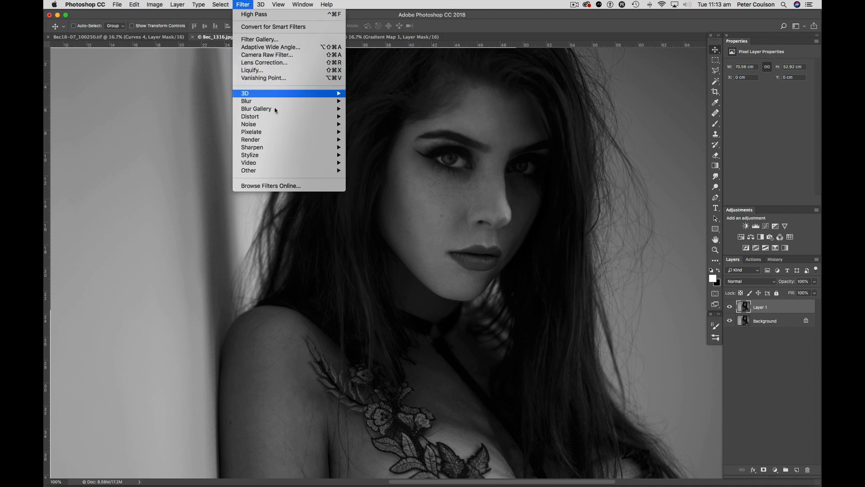
{"action": "mouse_move", "coordinate": [316, 173]}
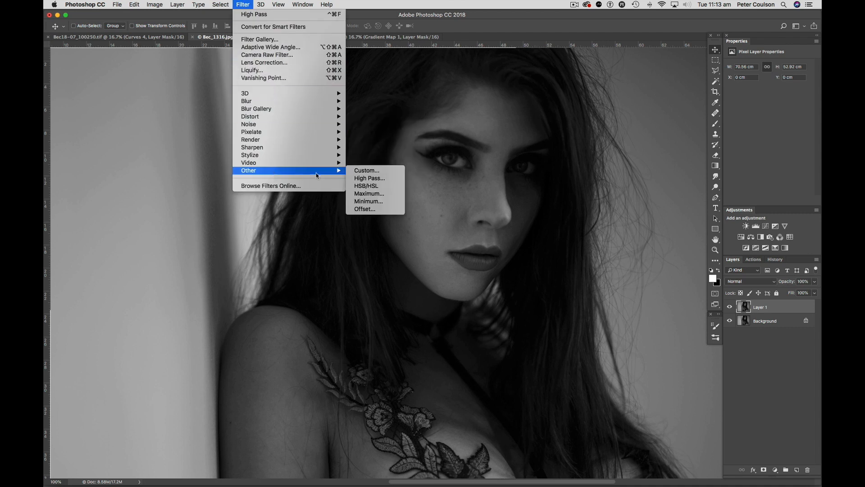
{"action": "left_click", "coordinate": [391, 181]}
{"action": "left_click_drag", "start_coordinate": [460, 121], "coordinate": [593, 285]}
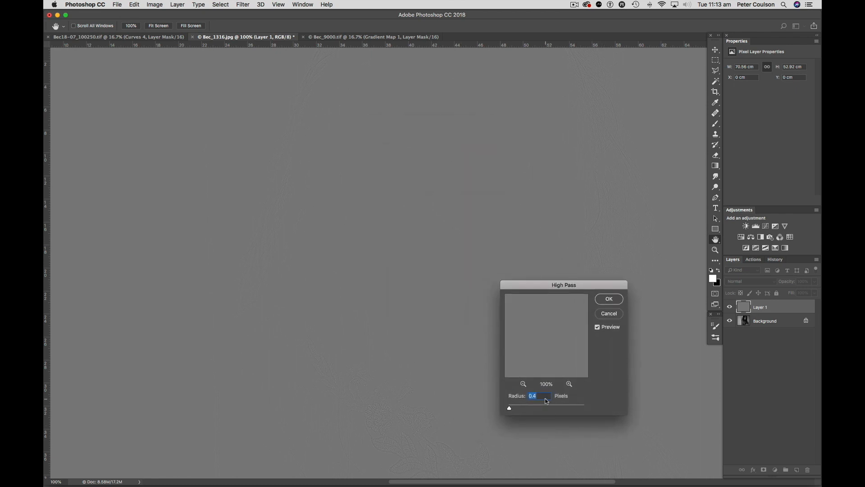
{"action": "type", "text": ".6"}
{"action": "left_click", "coordinate": [615, 299]}
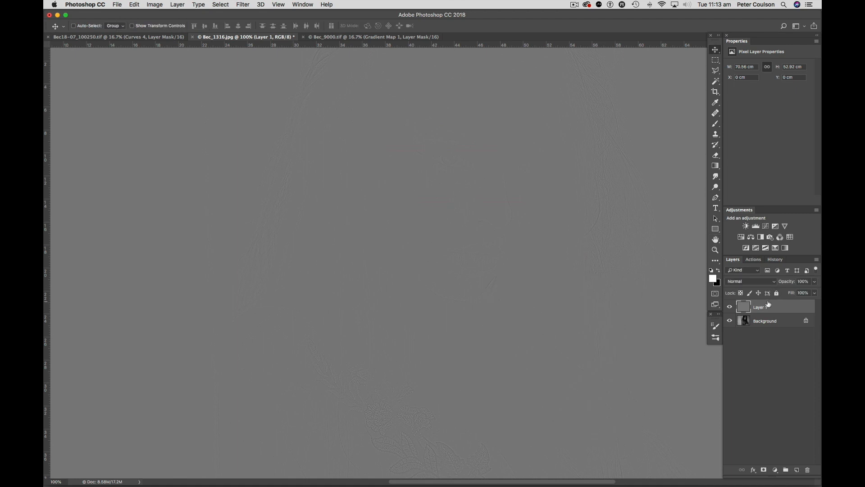
Set the High Pass layer to Overlay, compare the sharpening with the layer hidden and shown, and merge it down into the Background
{"action": "left_click", "coordinate": [775, 282]}
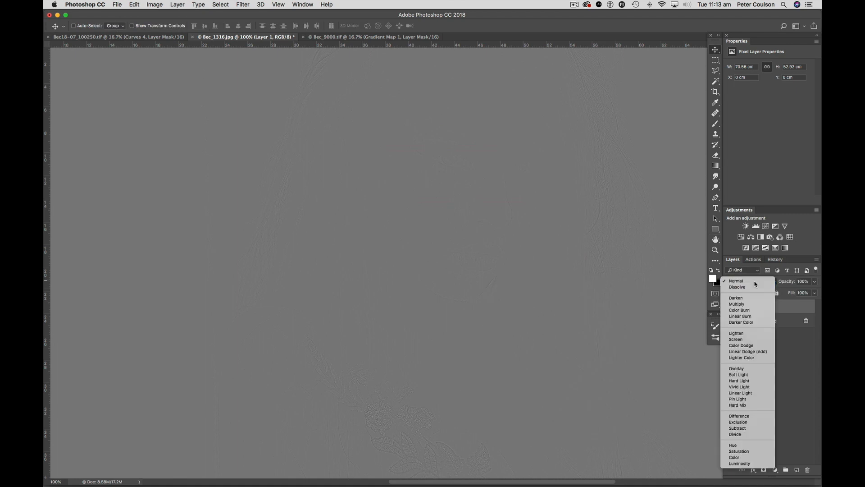
{"action": "left_click", "coordinate": [761, 370]}
{"action": "left_click", "coordinate": [729, 308]}
{"action": "left_click", "coordinate": [730, 307]}
{"action": "left_click", "coordinate": [730, 308]}
{"action": "left_click", "coordinate": [730, 307]}
{"action": "left_click", "coordinate": [729, 308]}
{"action": "left_click", "coordinate": [729, 307]}
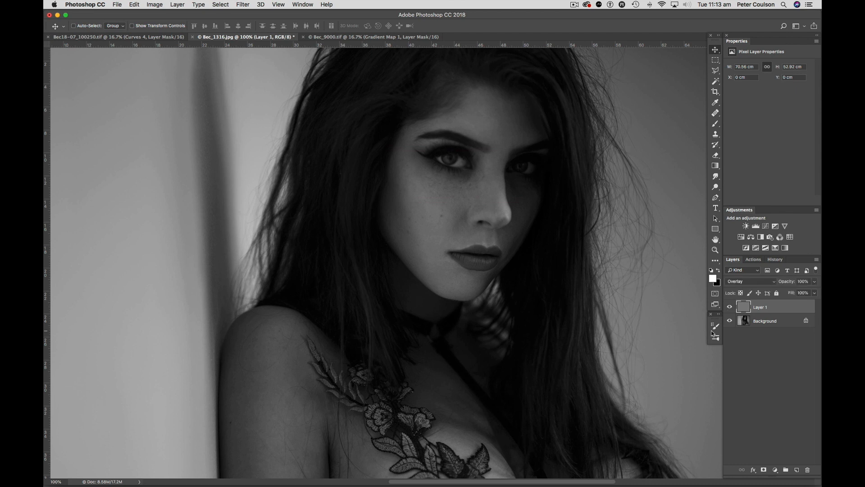
{"action": "key", "text": "super+e"}
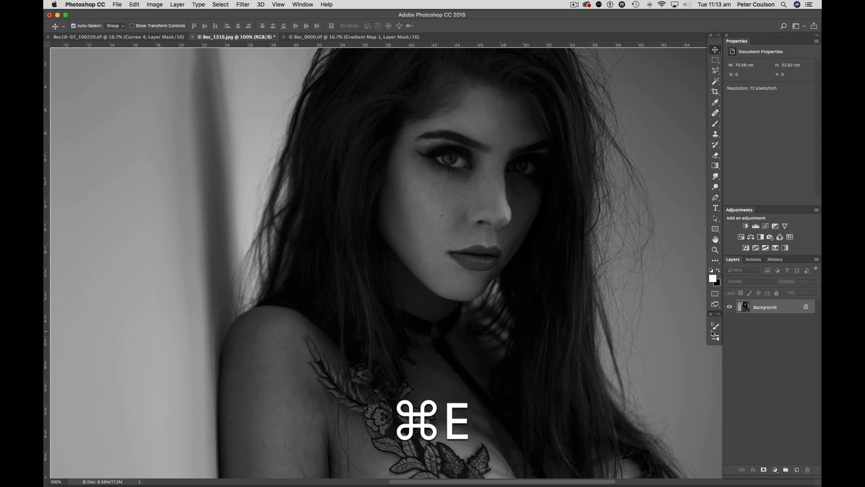
Save the image as Bec_1316.jpg in the Test folder's blog subfolder at JPEG quality 12
{"action": "key", "text": "ctrl+shift+s"}
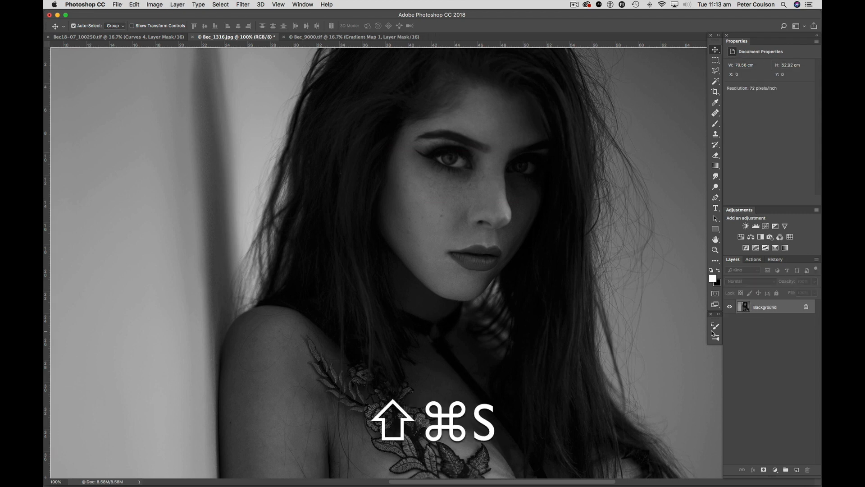
{"action": "left_click", "coordinate": [472, 58]}
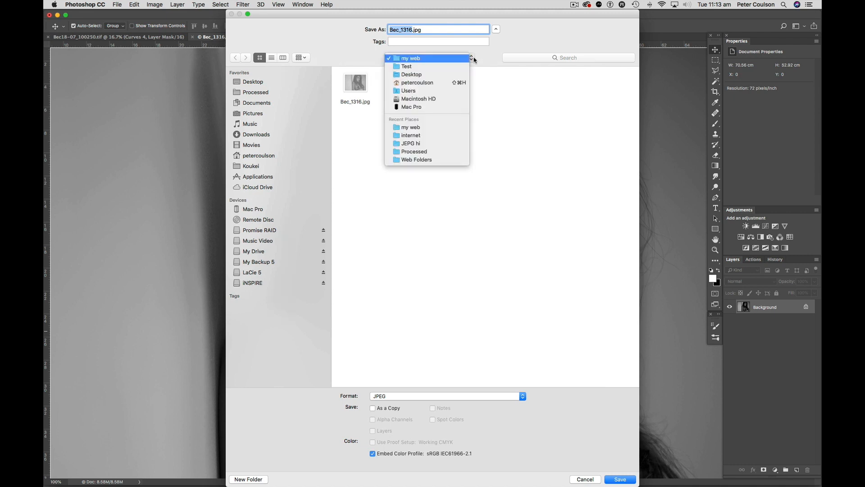
{"action": "left_click", "coordinate": [424, 65]}
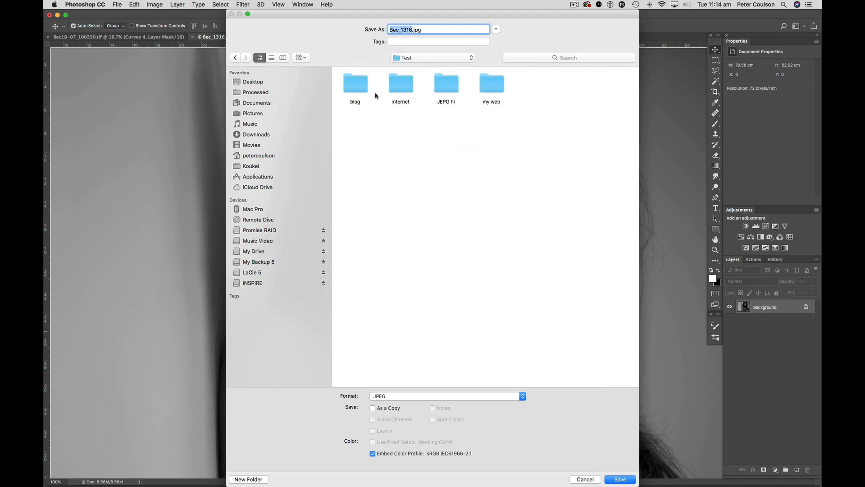
{"action": "double_click", "coordinate": [354, 91]}
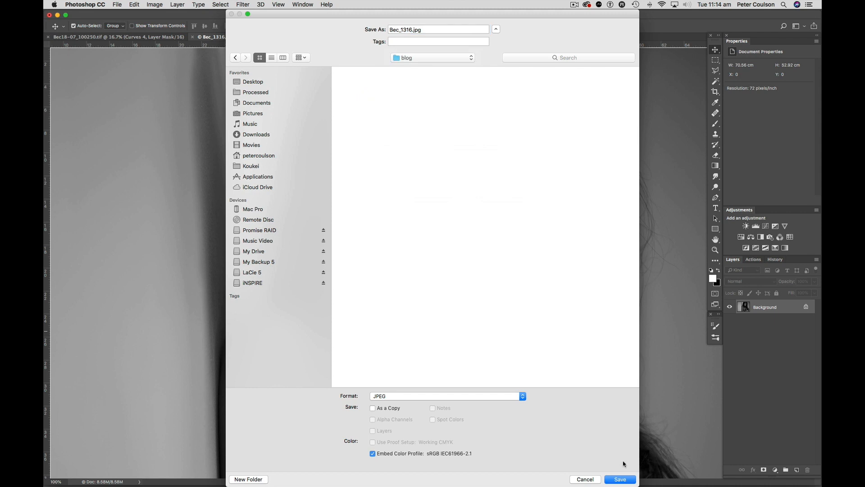
{"action": "left_click", "coordinate": [621, 480]}
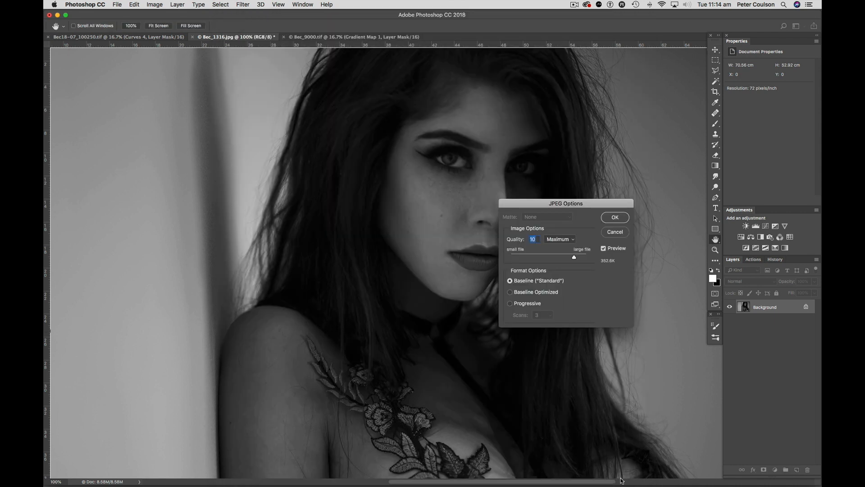
{"action": "left_click", "coordinate": [586, 256]}
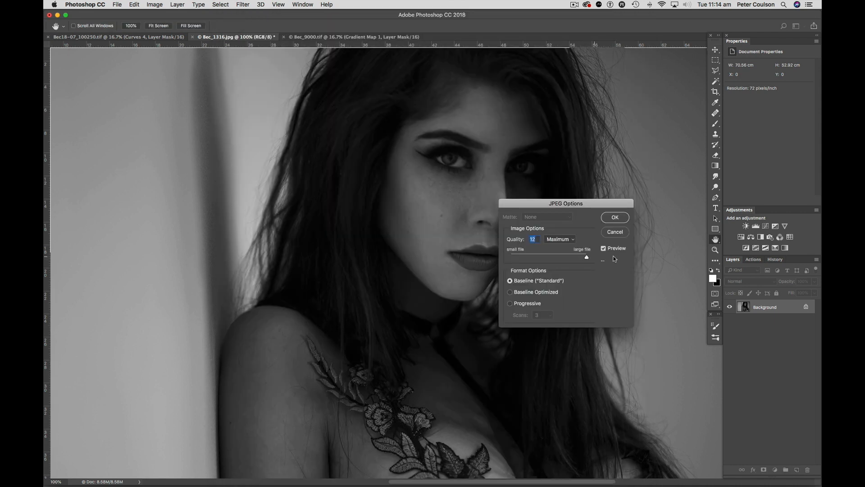
{"action": "left_click", "coordinate": [615, 217]}
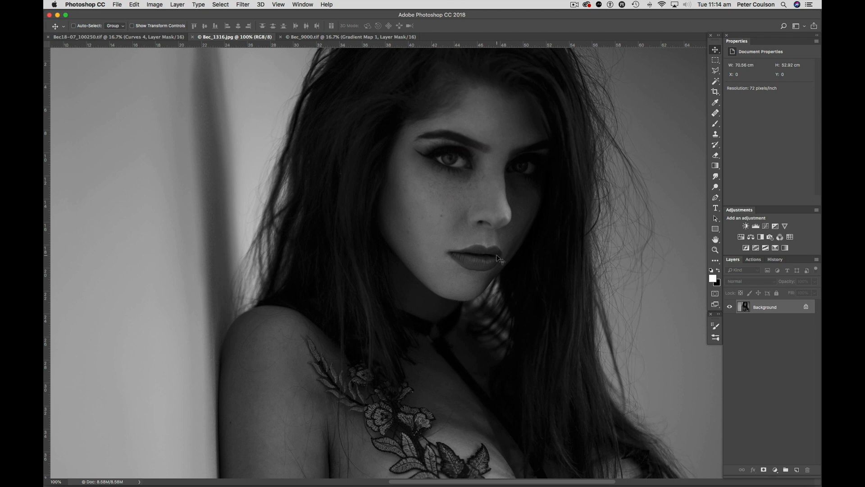
Check the output subfolders of the Test folder in Finder and return to the Photoshop document
{"action": "key", "text": "ctrl+Left"}
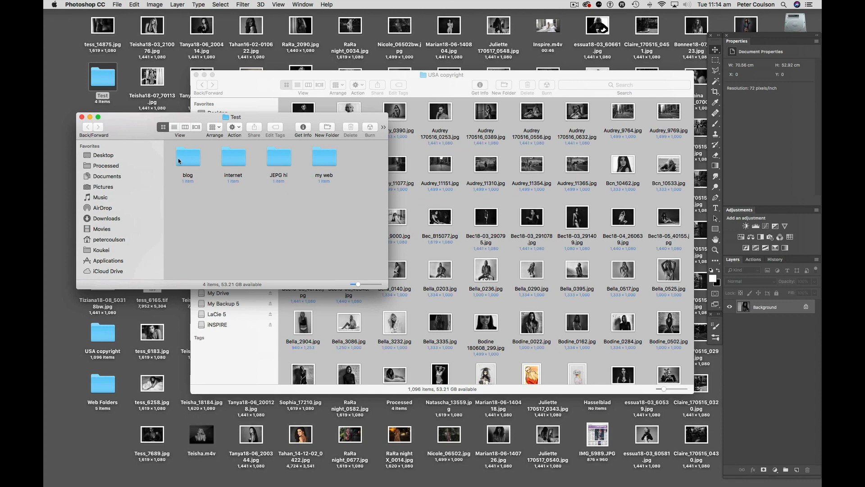
{"action": "key", "text": "ctrl+Right"}
{"action": "key", "text": "ctrl+Right"}
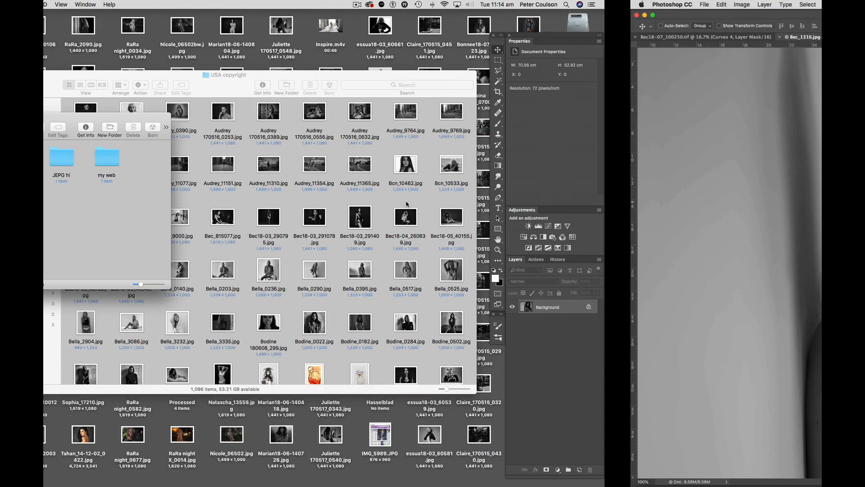
{"action": "key", "text": "ctrl+Left"}
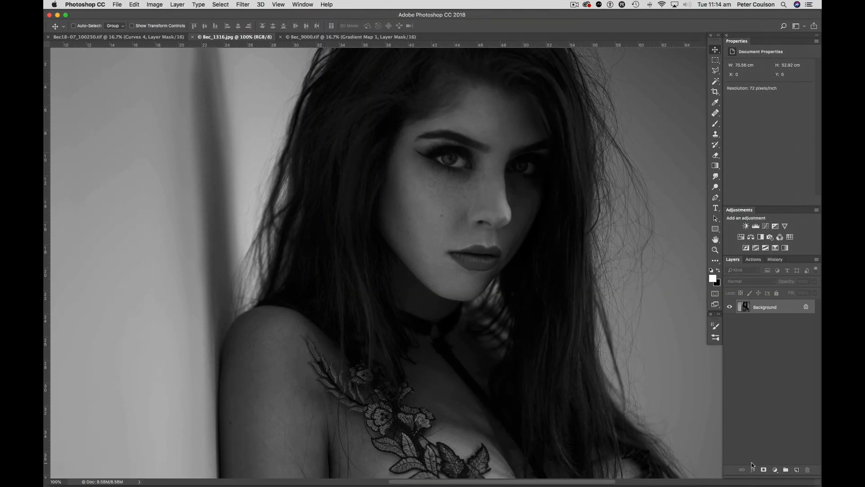
Stop recording the Test 1 action and review its recorded steps
{"action": "left_click", "coordinate": [755, 260]}
{"action": "left_click", "coordinate": [747, 471]}
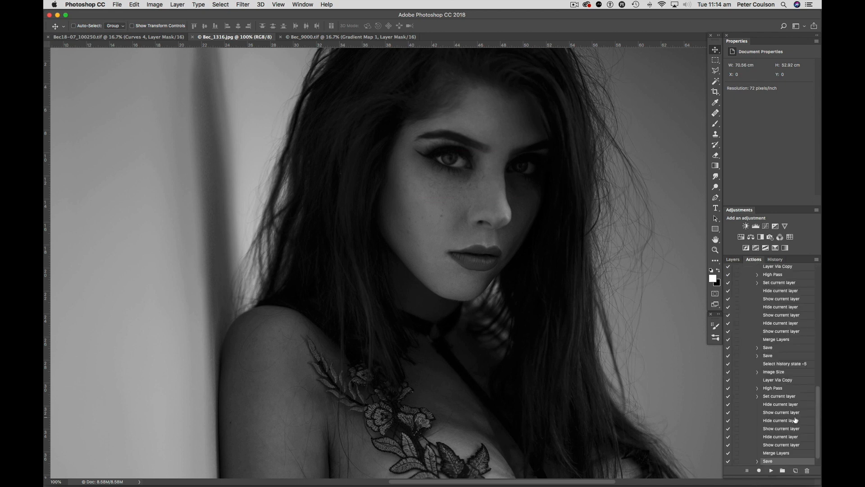
{"action": "scroll", "coordinate": [795, 420], "scroll_direction": "up", "scroll_amount": 3}
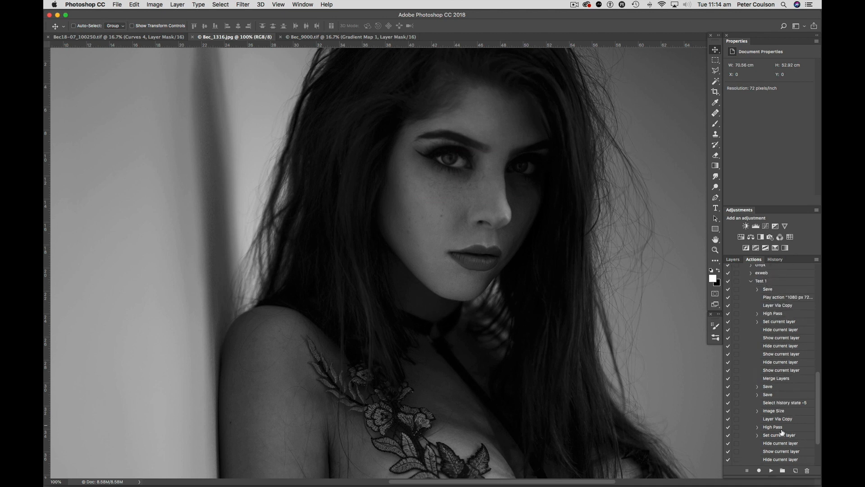
Collapse the Test 1 action's recorded steps, select the action, and bring the Bec_9000.tif document to the front
{"action": "left_click", "coordinate": [751, 281]}
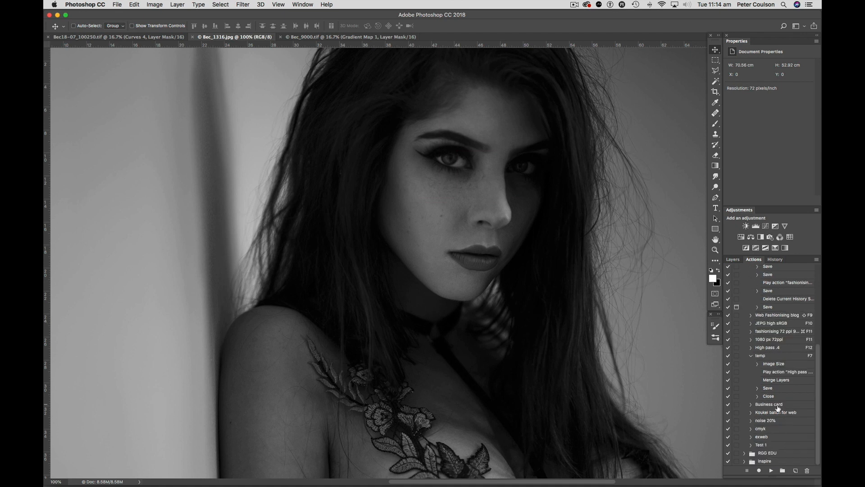
{"action": "left_click", "coordinate": [783, 446]}
{"action": "left_click", "coordinate": [332, 37]}
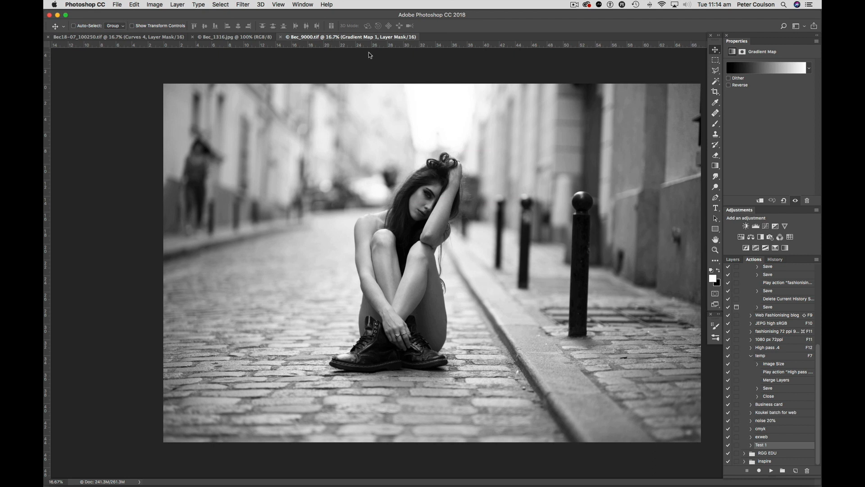
Inspect the settings of Test 1's second Save step, recorded at JPEG quality 10, and enable its dialog pause during playback
{"action": "left_click", "coordinate": [750, 447]}
{"action": "scroll", "coordinate": [779, 411], "scroll_direction": "down", "scroll_amount": 5}
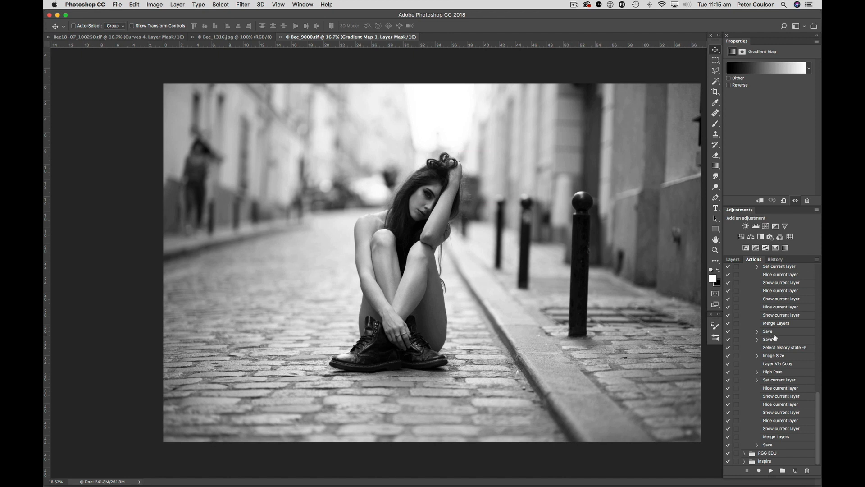
{"action": "left_click", "coordinate": [758, 340]}
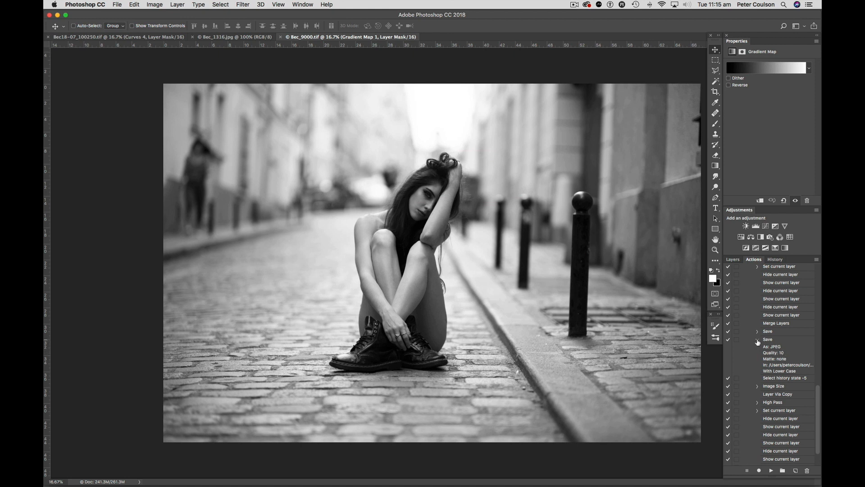
{"action": "left_click", "coordinate": [737, 340]}
{"action": "left_click", "coordinate": [757, 340]}
{"action": "scroll", "coordinate": [775, 327], "scroll_direction": "up", "scroll_amount": 5}
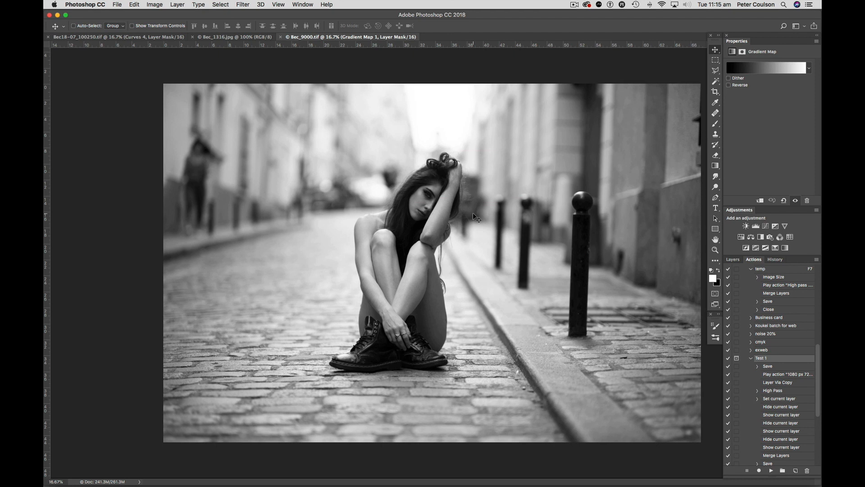
Run the JEPG high sRGB action on Bec_9000.tif and play the Test 1 action on the flattened image
{"action": "left_click", "coordinate": [733, 260]}
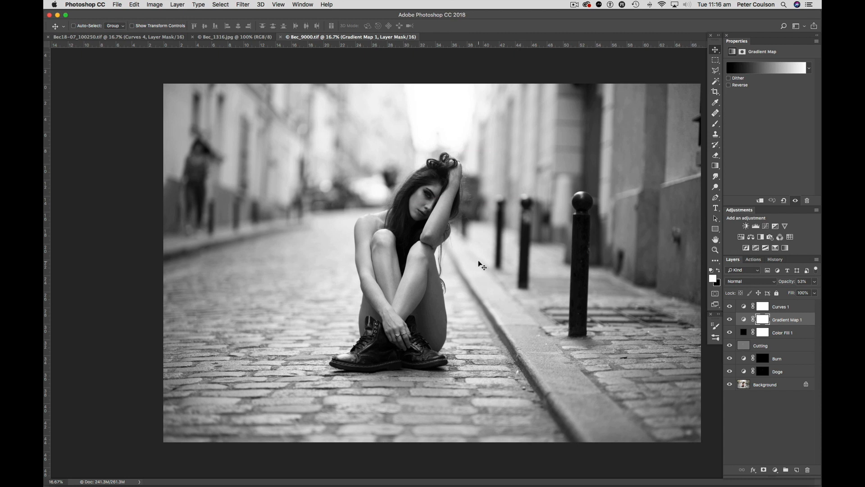
{"action": "key", "text": "F10"}
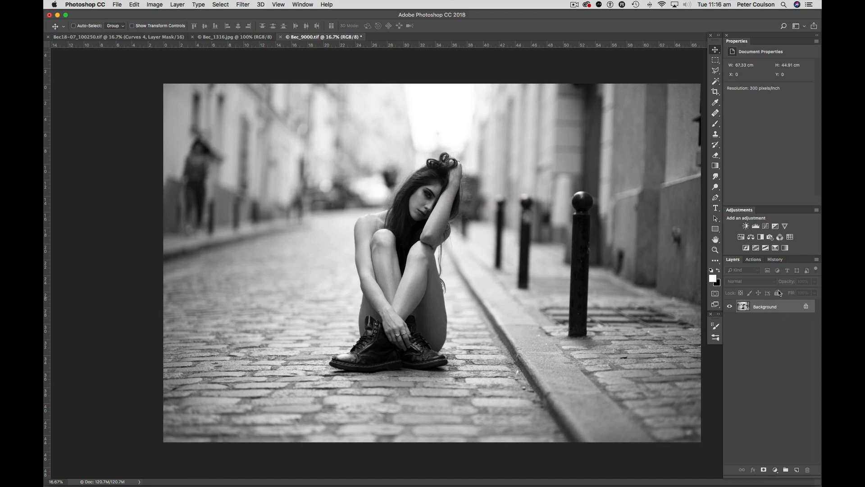
{"action": "left_click", "coordinate": [754, 259]}
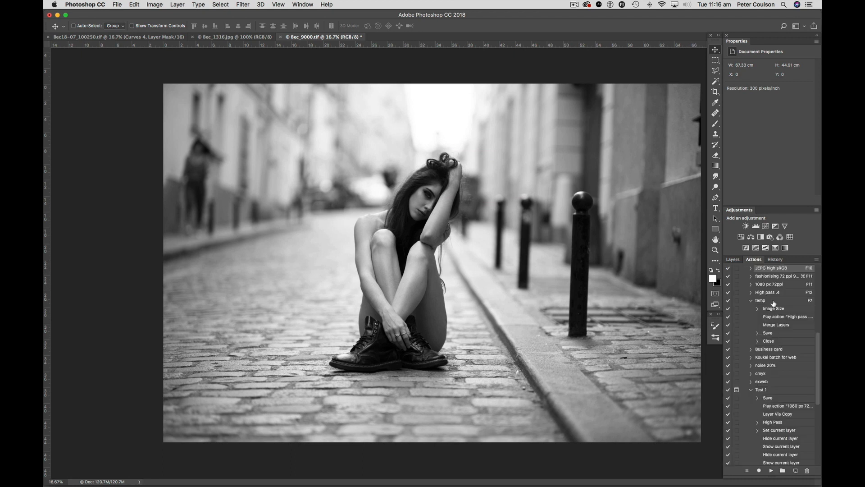
{"action": "left_click", "coordinate": [783, 391]}
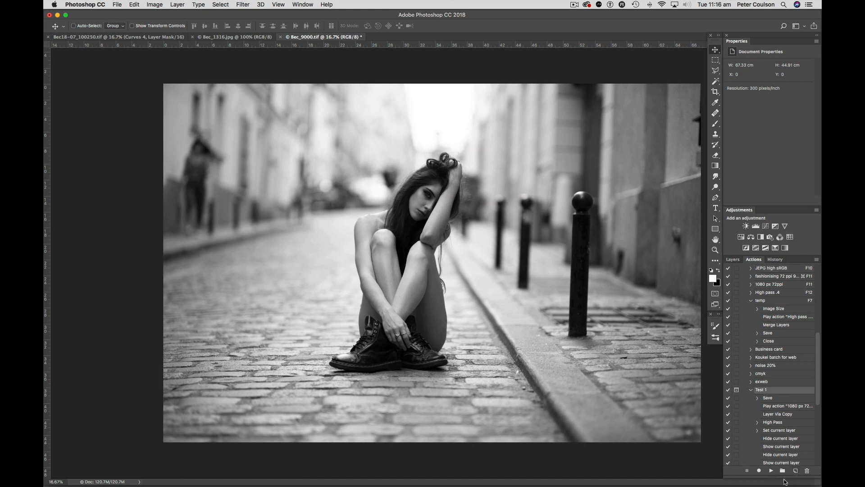
{"action": "left_click", "coordinate": [772, 471]}
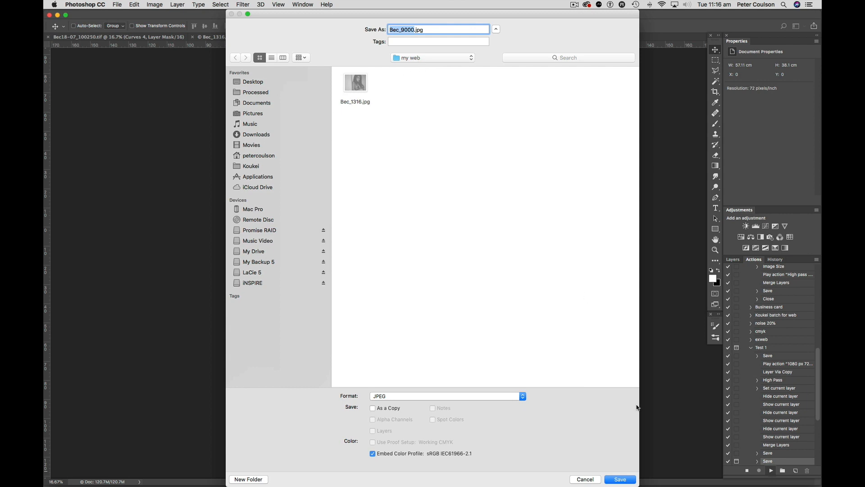
Save Bec_9000.jpg in the Test folder's my web subfolder at JPEG quality 9
{"action": "left_click", "coordinate": [620, 479]}
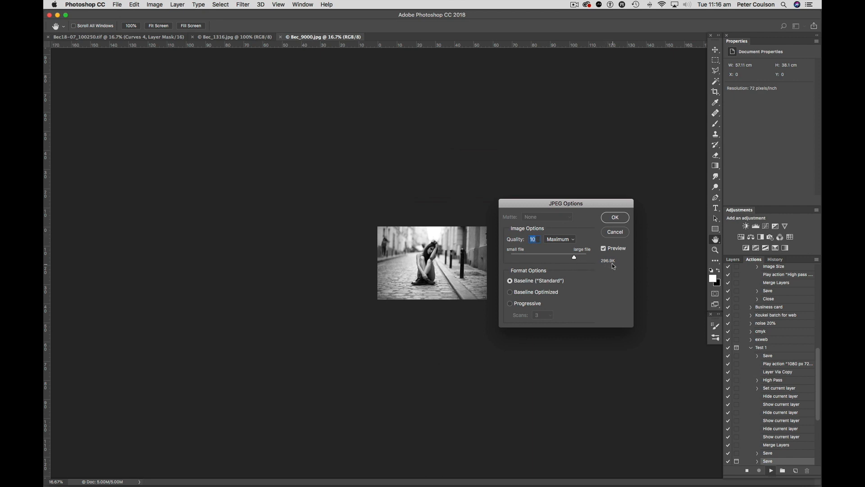
{"action": "type", "text": "9"}
{"action": "left_click", "coordinate": [616, 217]}
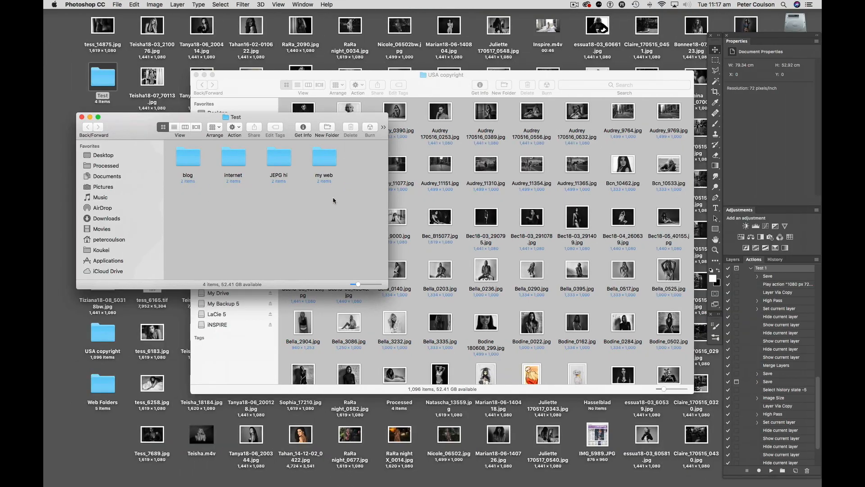
Check the images in the Test folder's JEPG hi subfolder in Finder and return to Photoshop
{"action": "left_click", "coordinate": [281, 157]}
{"action": "double_click", "coordinate": [281, 157]}
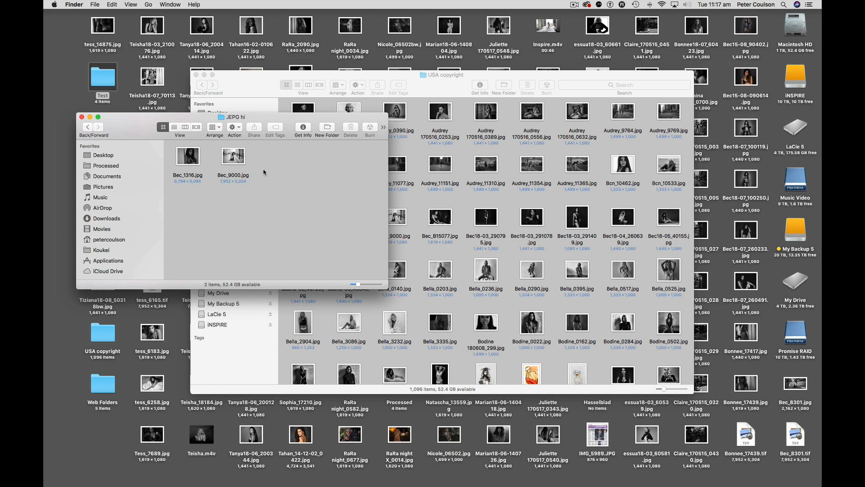
{"action": "left_click", "coordinate": [88, 128]}
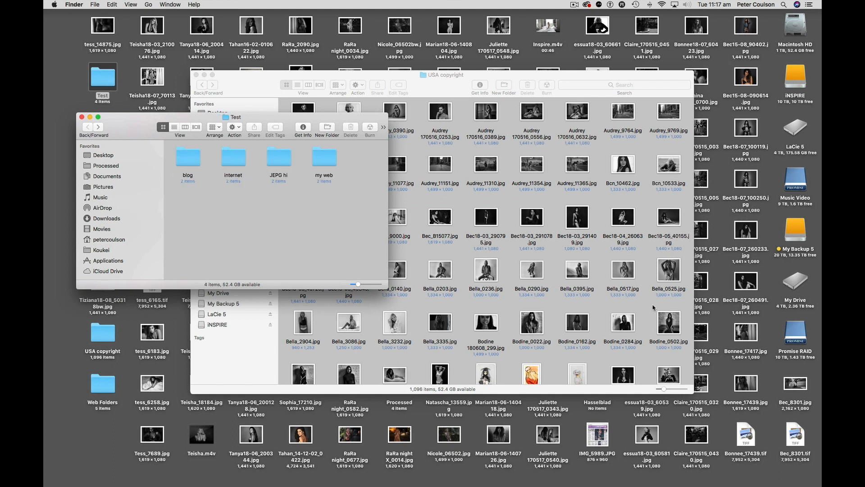
{"action": "key", "text": "ctrl+Right"}
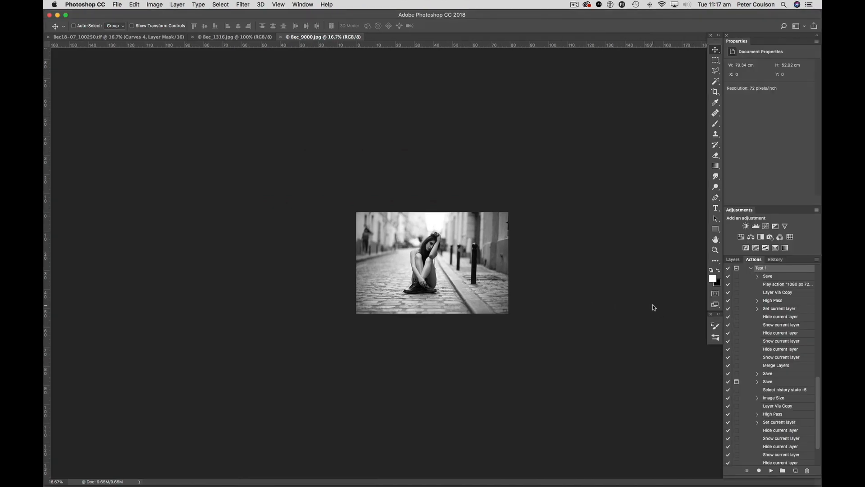
Switch to Bec18-07_100250.tif, run the JEPG high sRGB action on it, and play the Test 1 action
{"action": "left_click", "coordinate": [107, 38]}
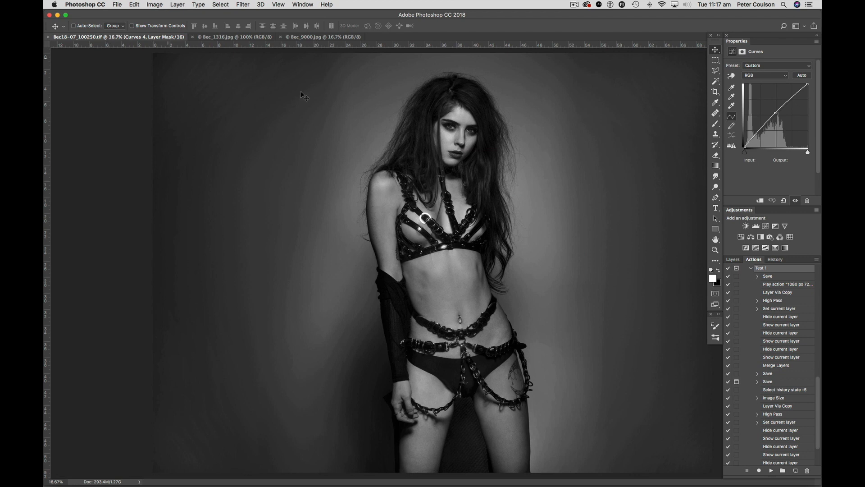
{"action": "left_click", "coordinate": [733, 260]}
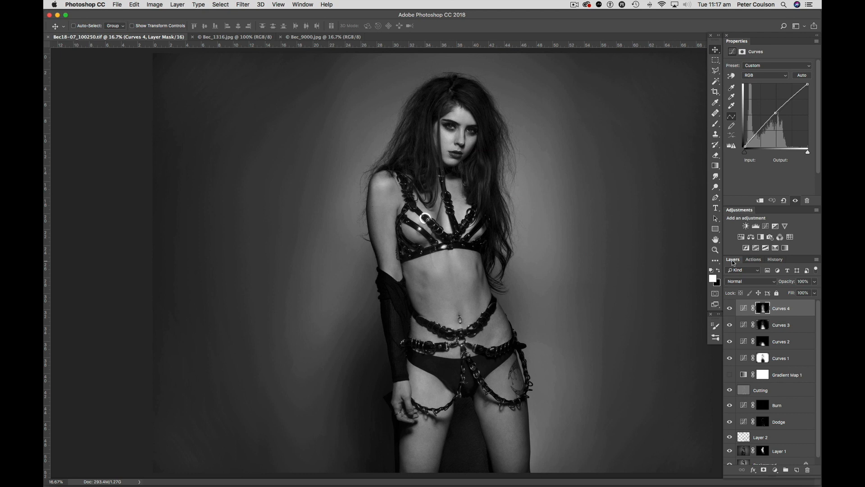
{"action": "key", "text": "F10"}
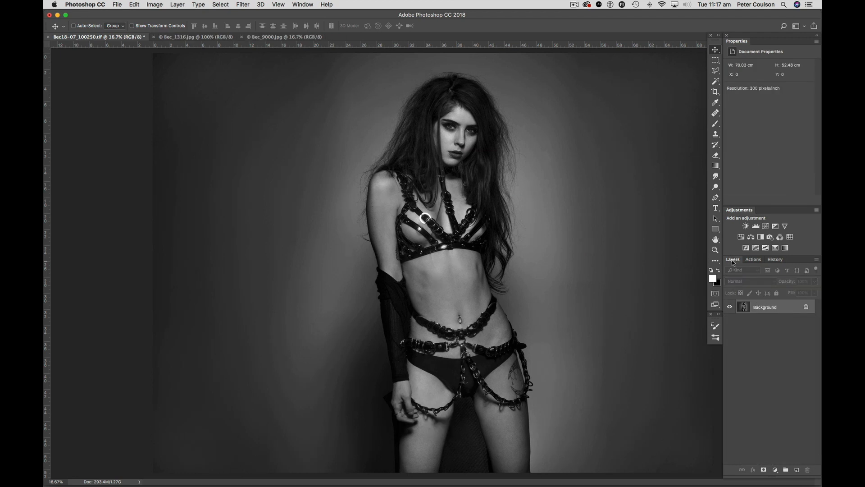
{"action": "left_click", "coordinate": [753, 259]}
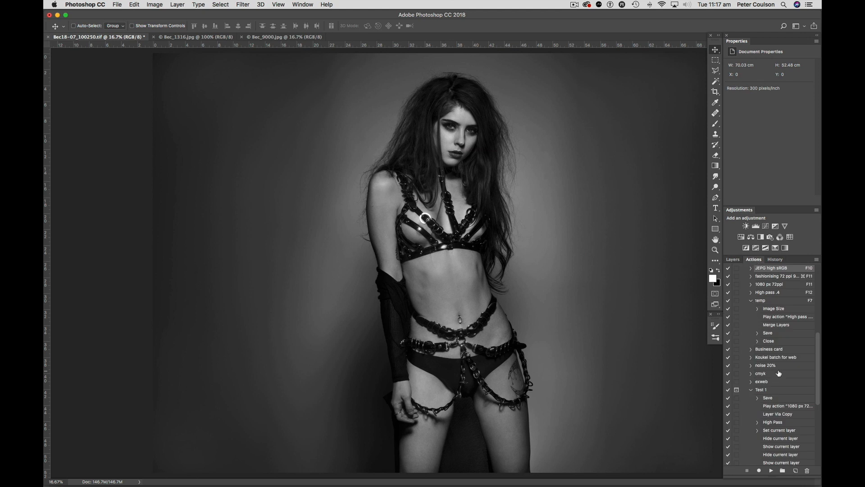
{"action": "left_click", "coordinate": [779, 390]}
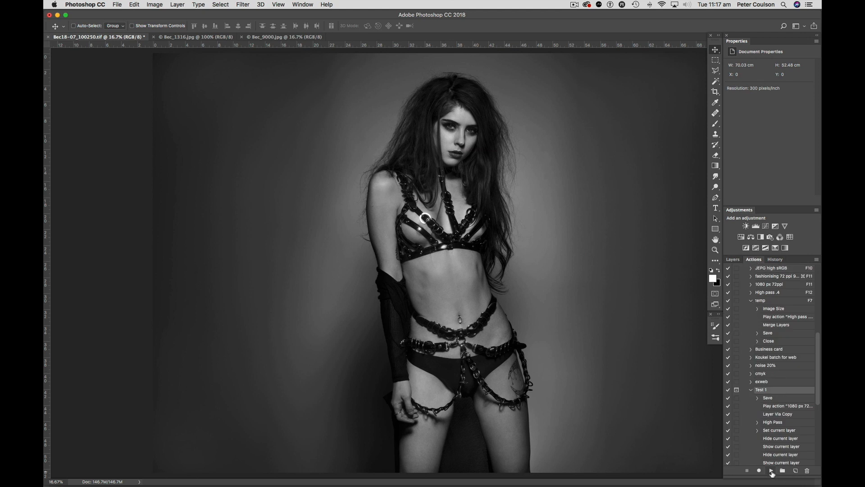
{"action": "left_click", "coordinate": [771, 471]}
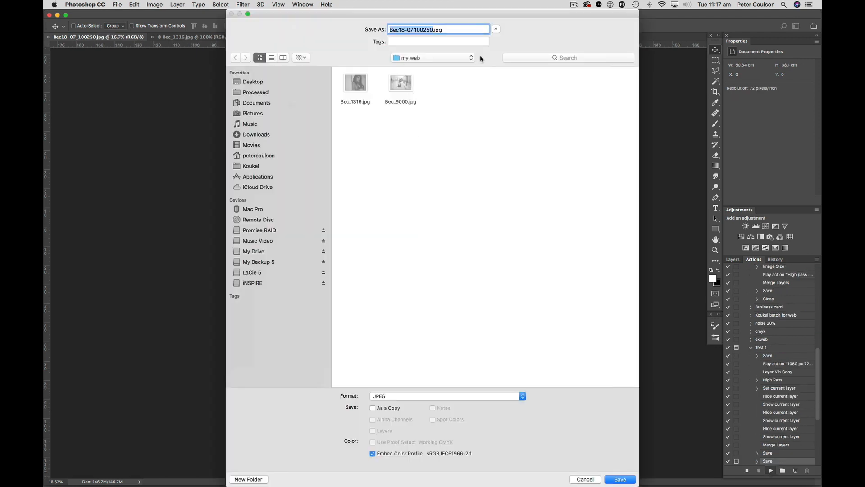
Save Bec18-07_100250.jpg in the my web subfolder, trying JPEG quality 11 before settling on 10
{"action": "left_click", "coordinate": [620, 479]}
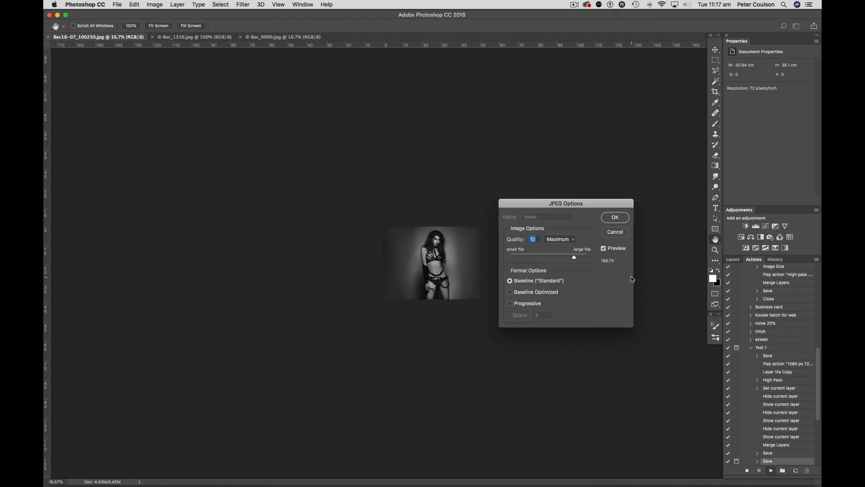
{"action": "type", "text": "11"}
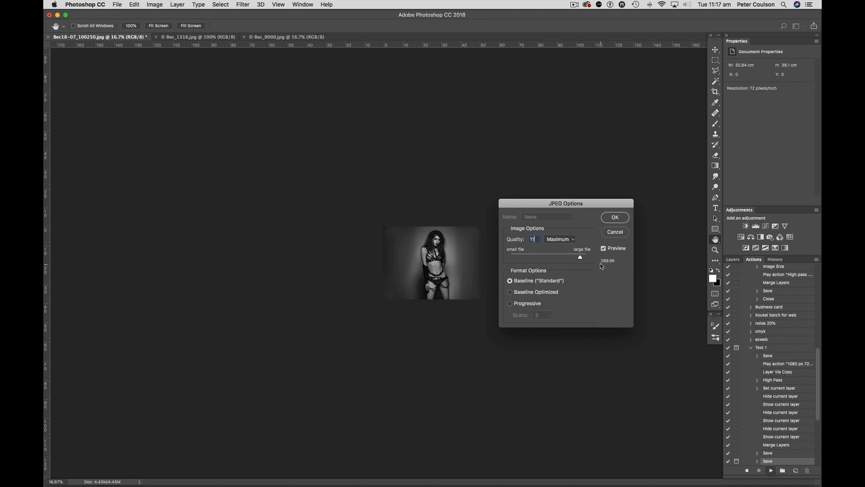
{"action": "key", "text": "BackSpace"}
{"action": "type", "text": "0"}
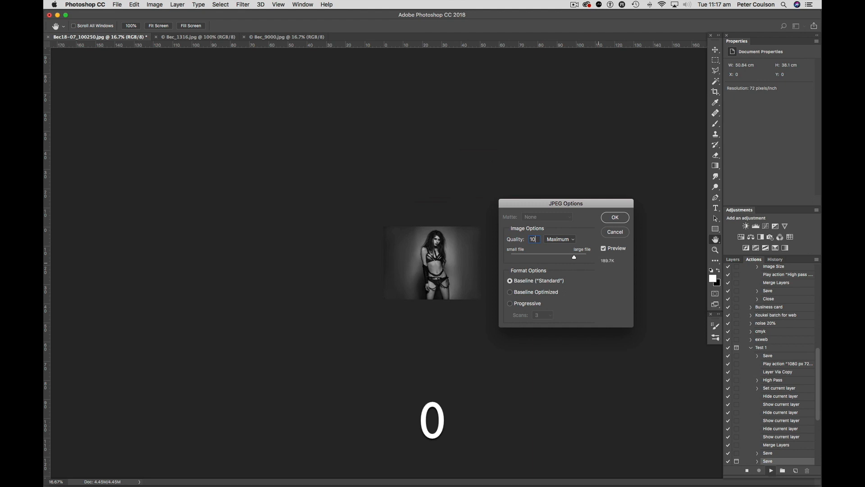
{"action": "left_click", "coordinate": [621, 217]}
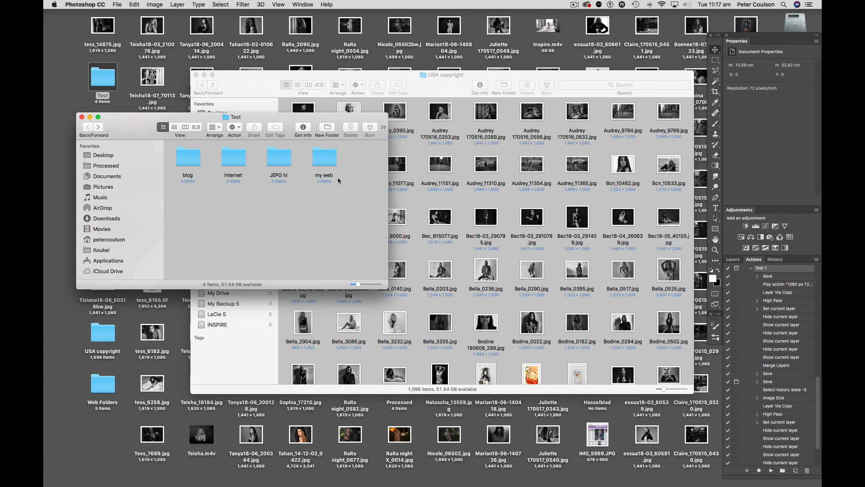
Examine the saved images in the Test folder's blog and internet subfolders in Finder
{"action": "double_click", "coordinate": [185, 164]}
{"action": "left_click", "coordinate": [88, 128]}
{"action": "double_click", "coordinate": [237, 157]}
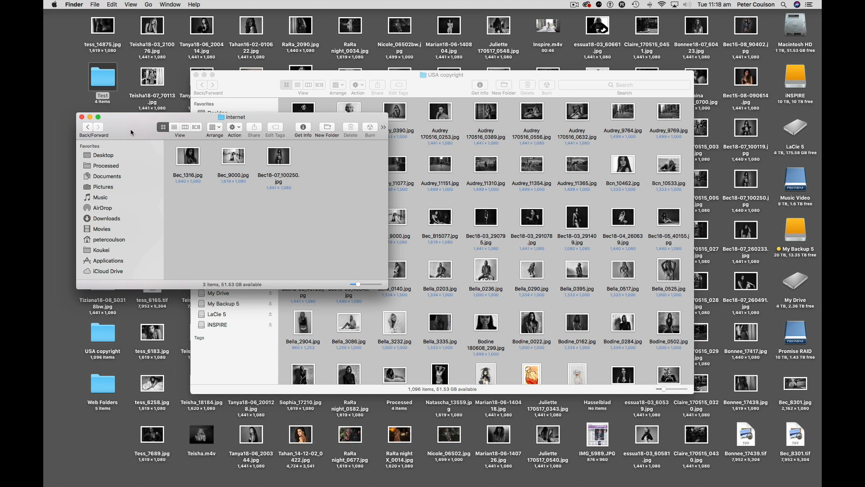